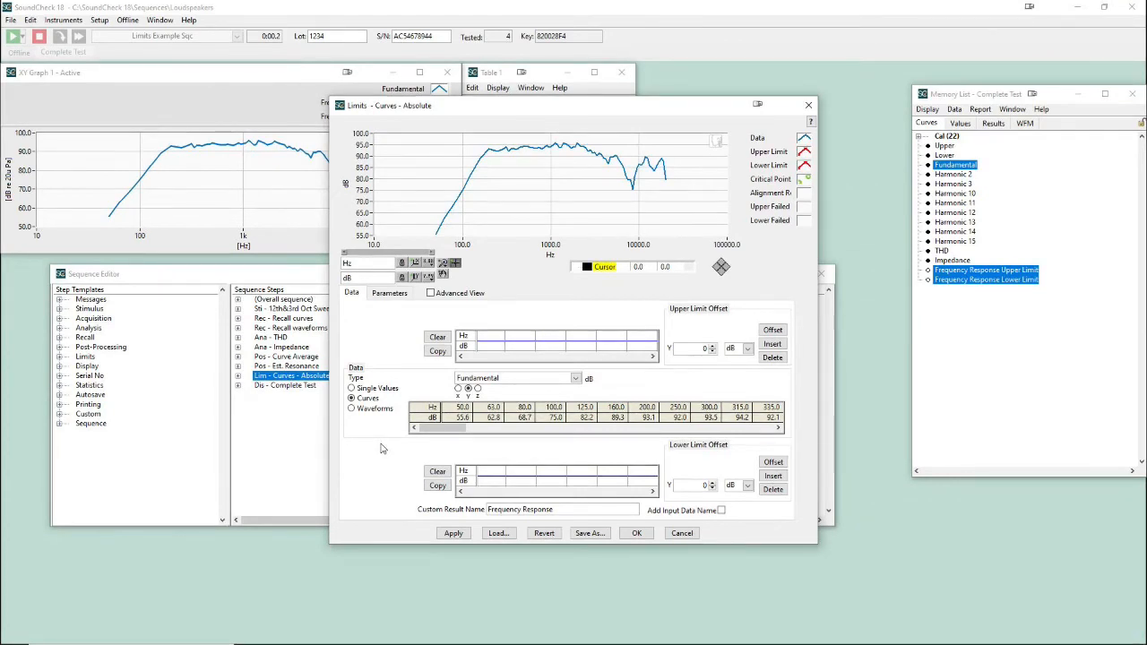
Step: Enable Advanced View in the limits step and set the upper and lower limit sources to Memory List
left_click(453, 294)
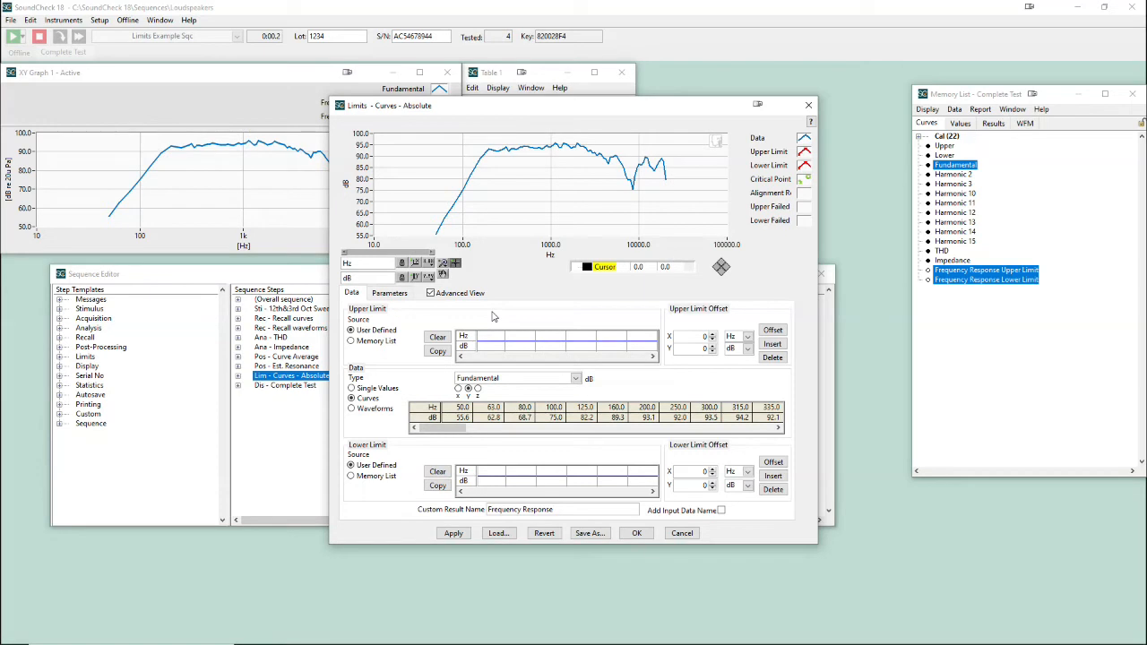
left_click(381, 342)
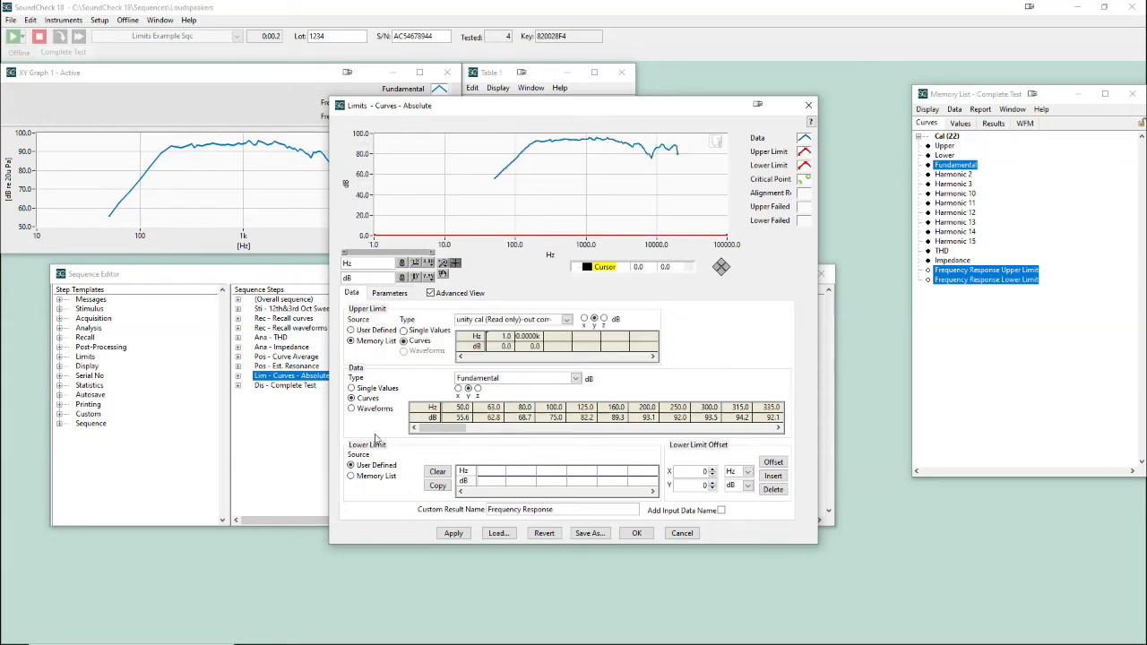
left_click(370, 476)
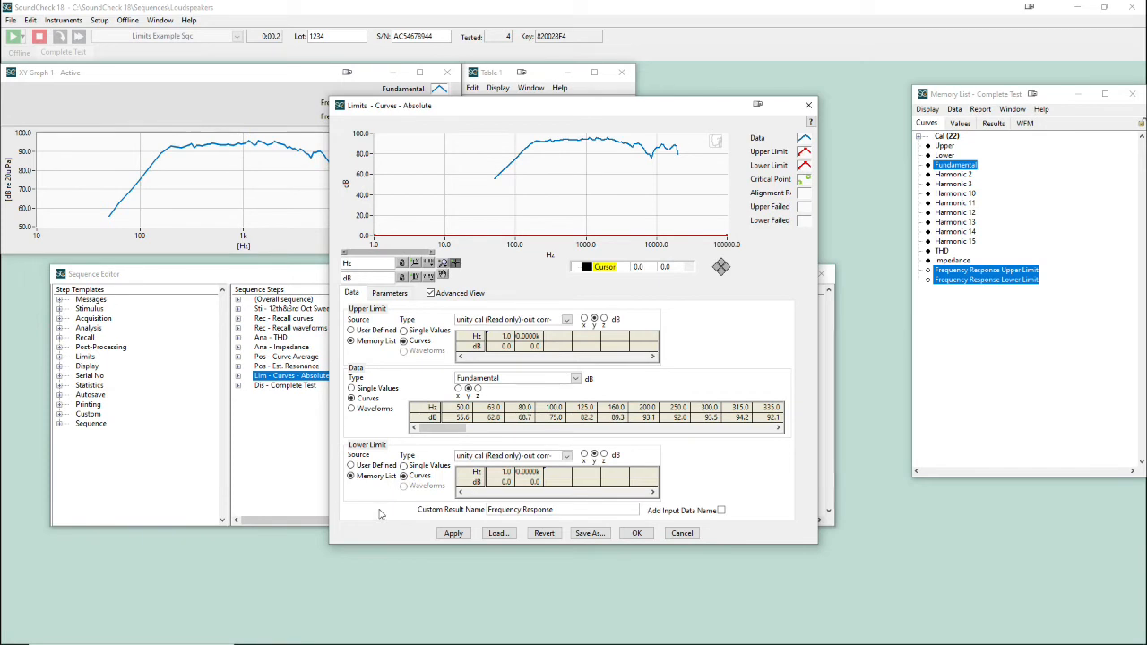
Step: Examine the curves and single values available as the lower limit, including the Values list in the Memory List
left_click(487, 455)
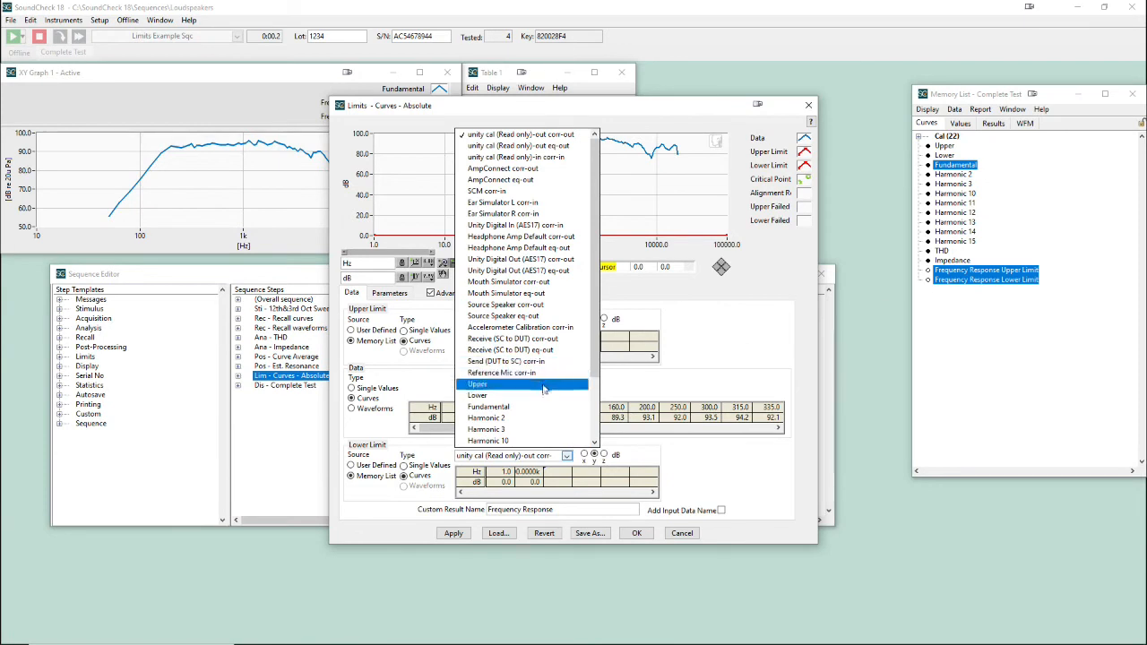
scroll(517, 442, "down", 3)
left_click(426, 473)
left_click(421, 466)
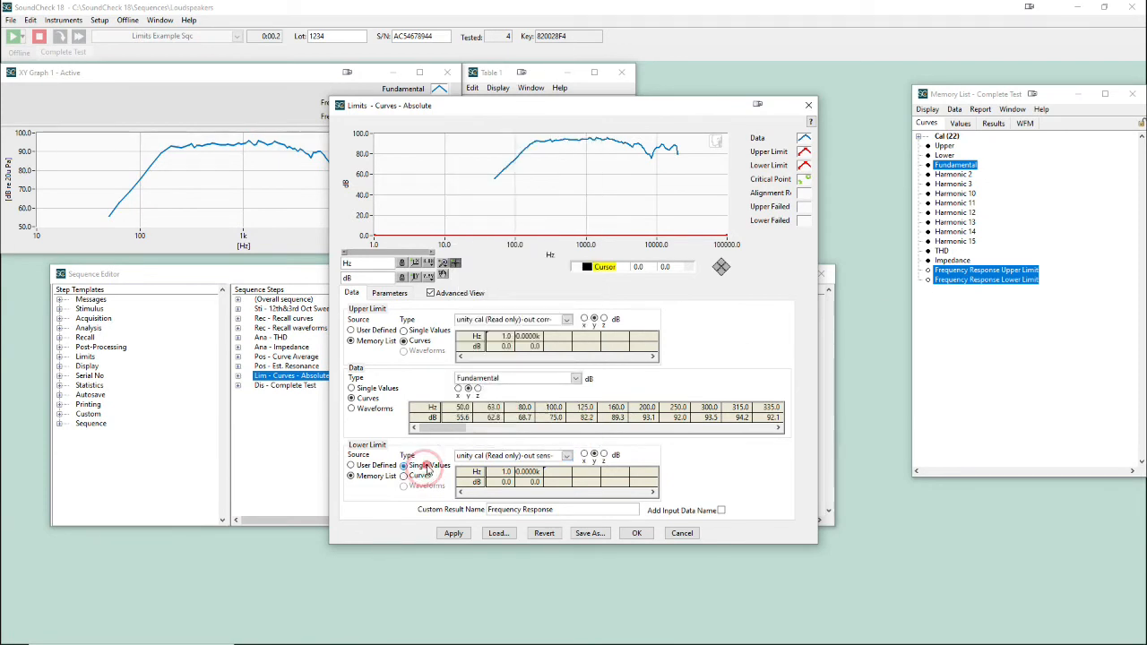
left_click(502, 456)
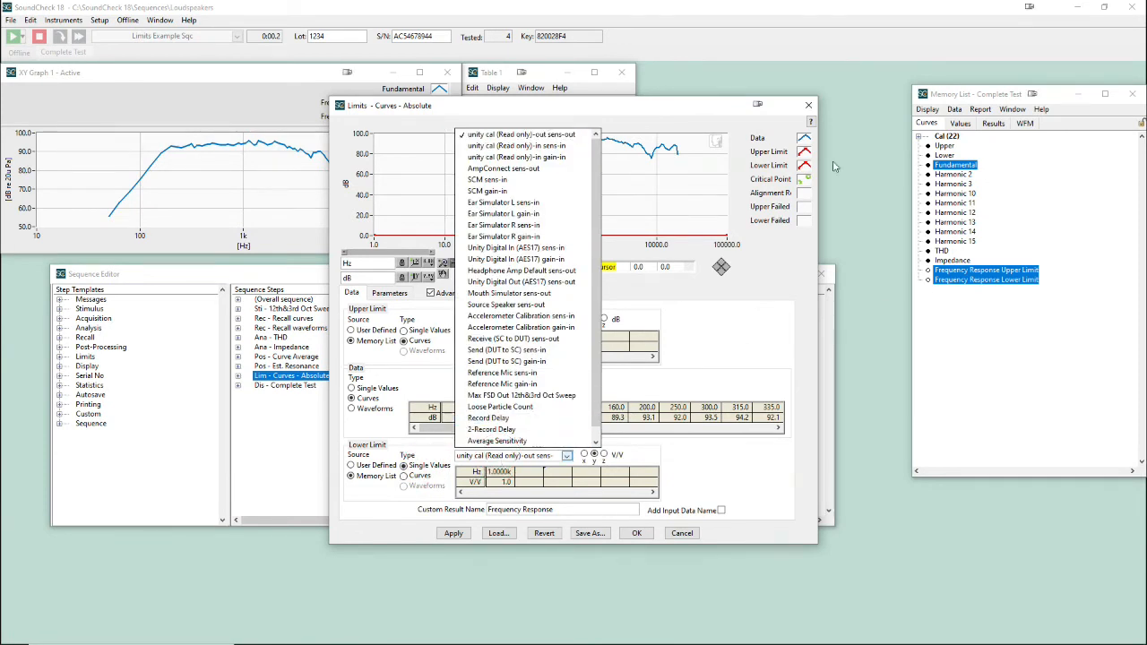
left_click(956, 122)
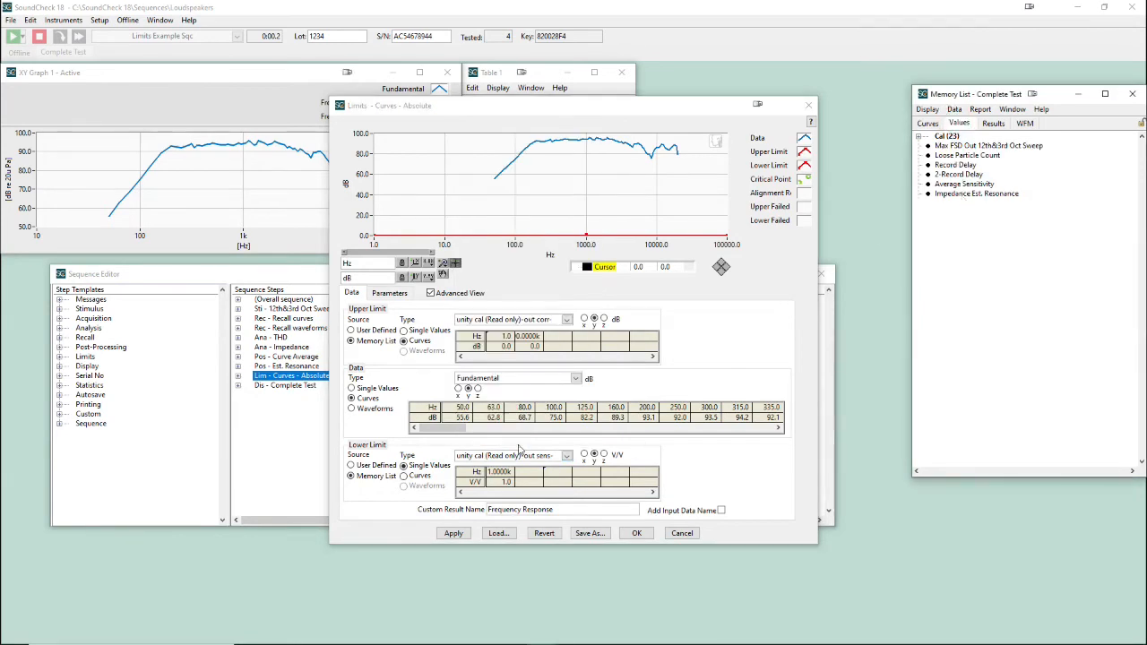
left_click(408, 478)
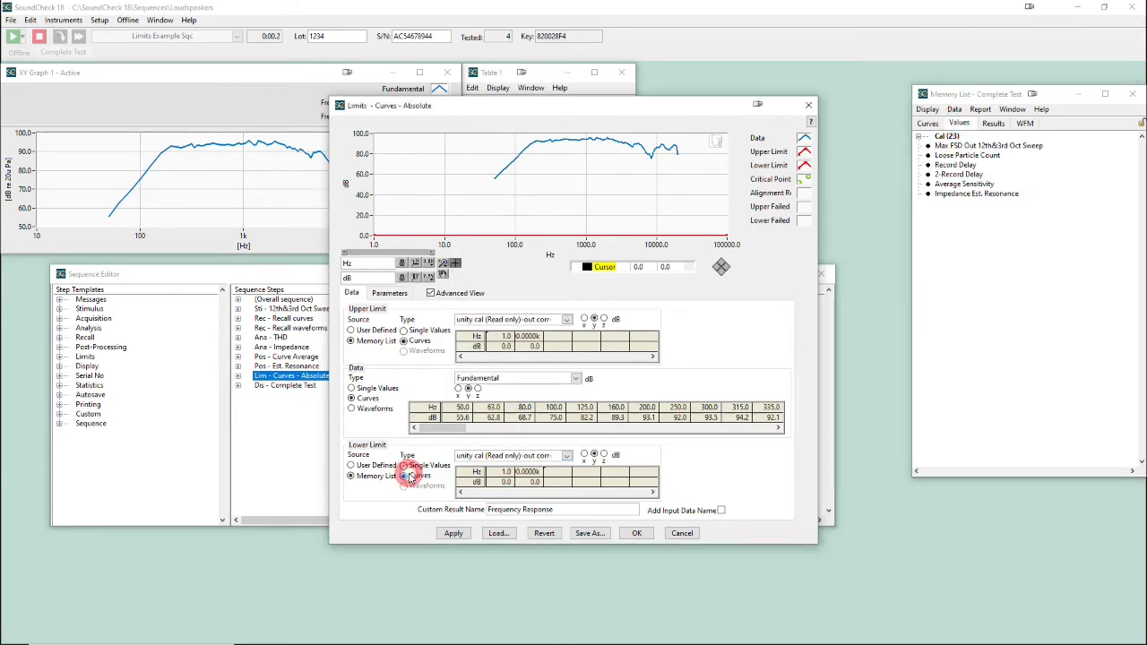
Step: Assign the Lower curve as the lower limit and the Upper curve as the upper limit
left_click(506, 456)
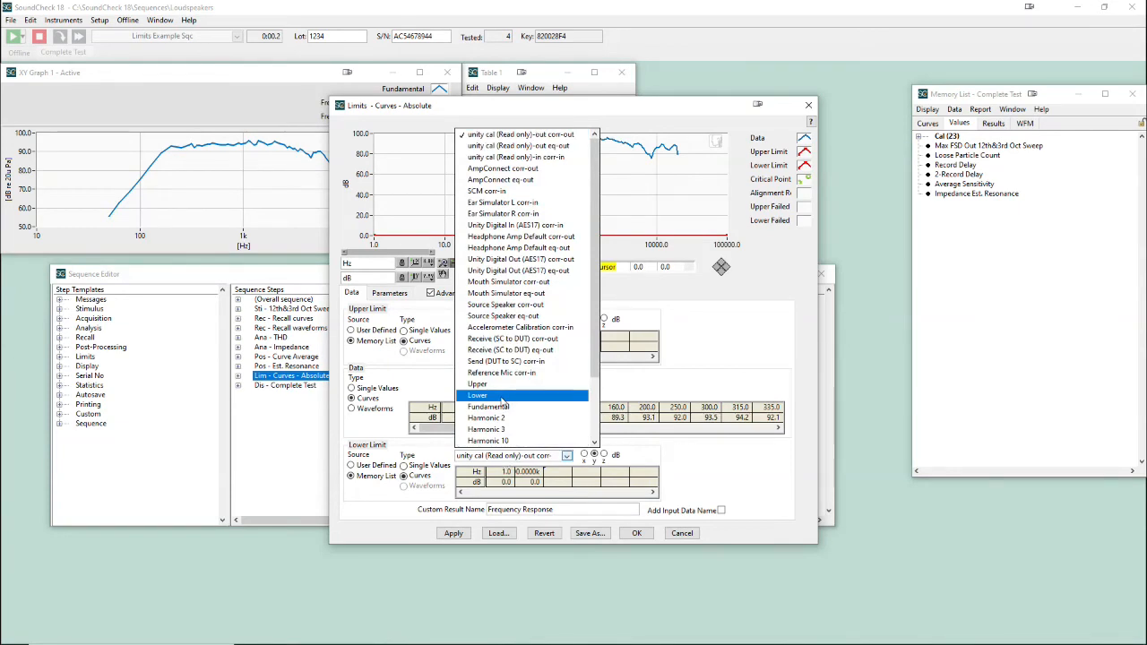
left_click(500, 395)
left_click(566, 319)
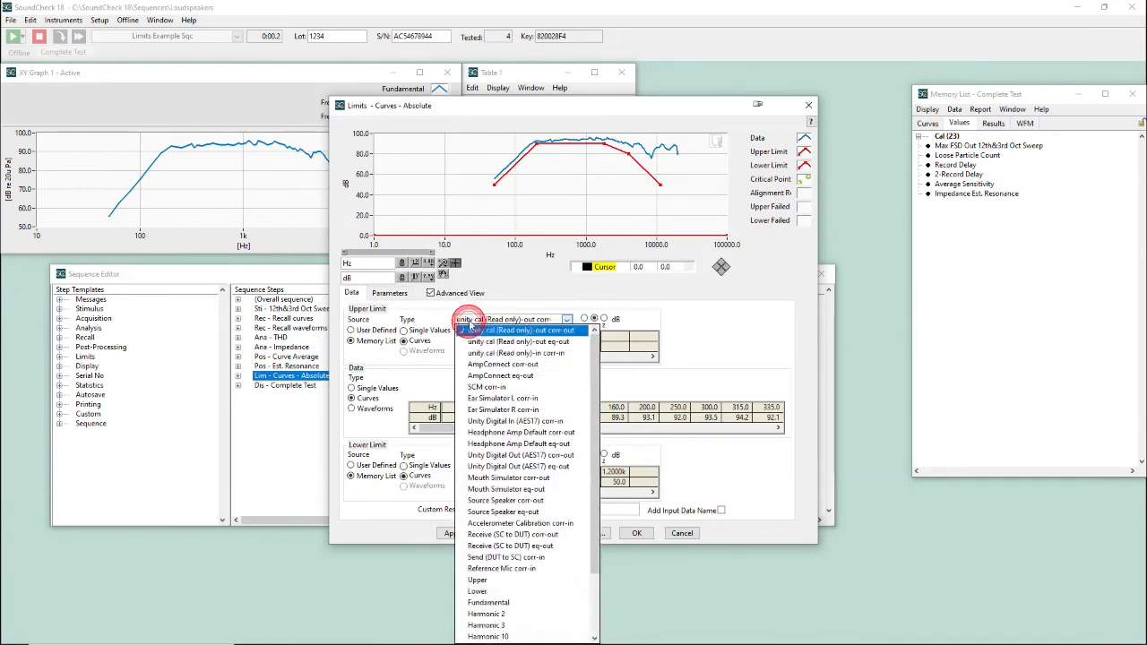
left_click(529, 578)
left_click(742, 337)
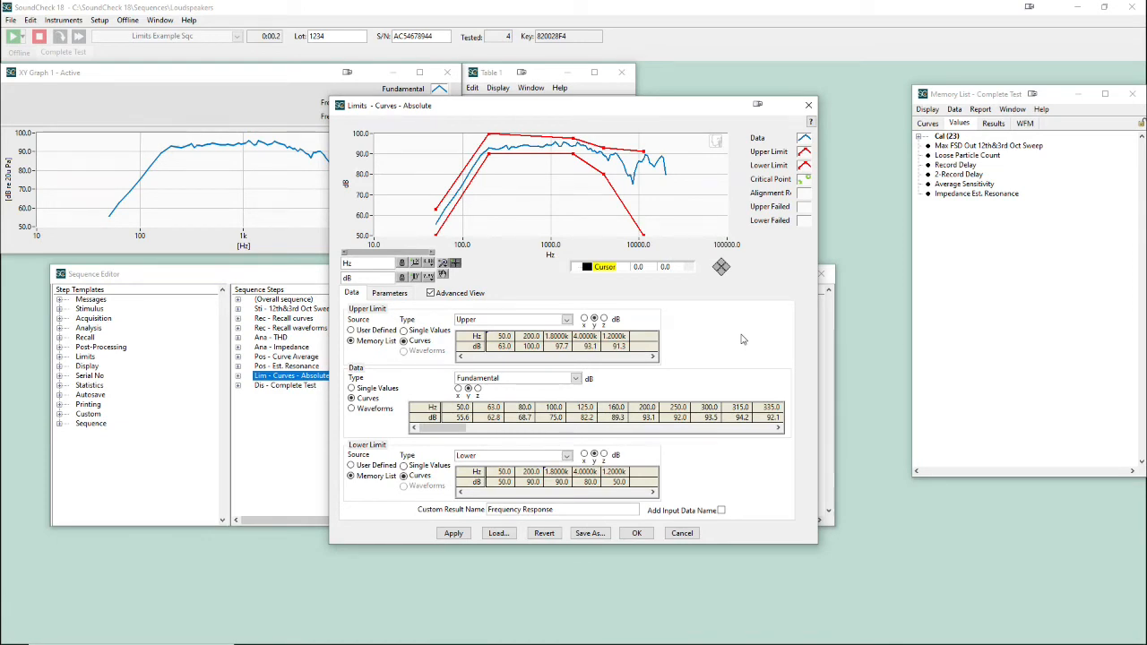
Step: Accept the limits step settings and run the sequence
left_click(636, 533)
left_click(376, 448)
key("F2")
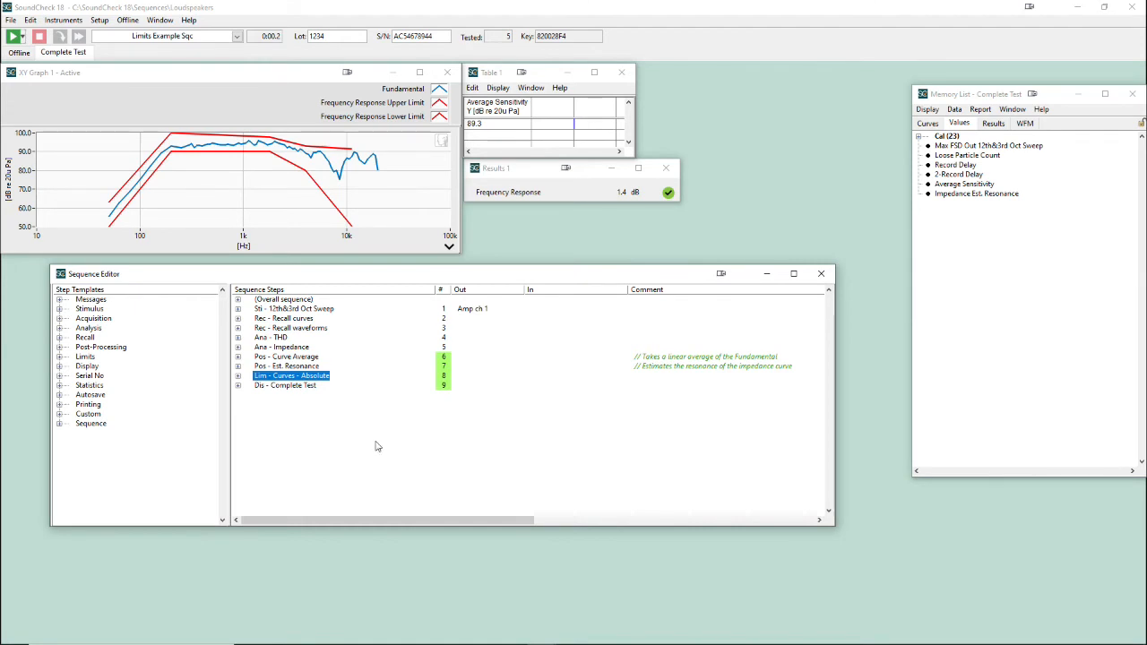
Step: Reopen the Curves - Absolute limits step and set both limit sources to User Defined
double_click(291, 378)
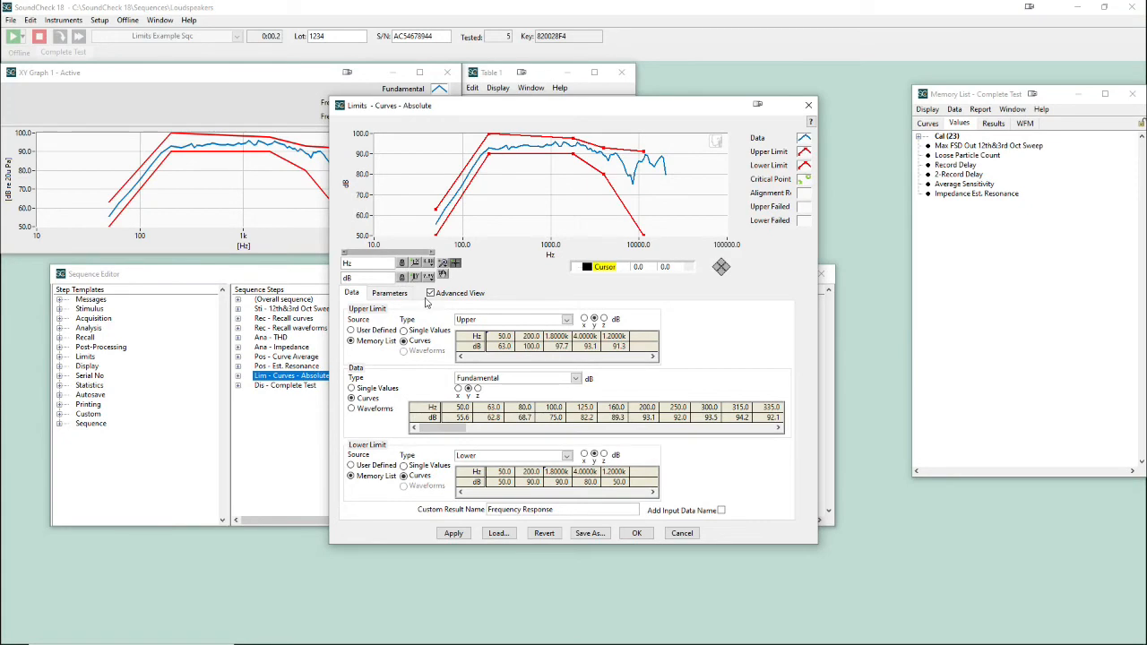
left_click(367, 331)
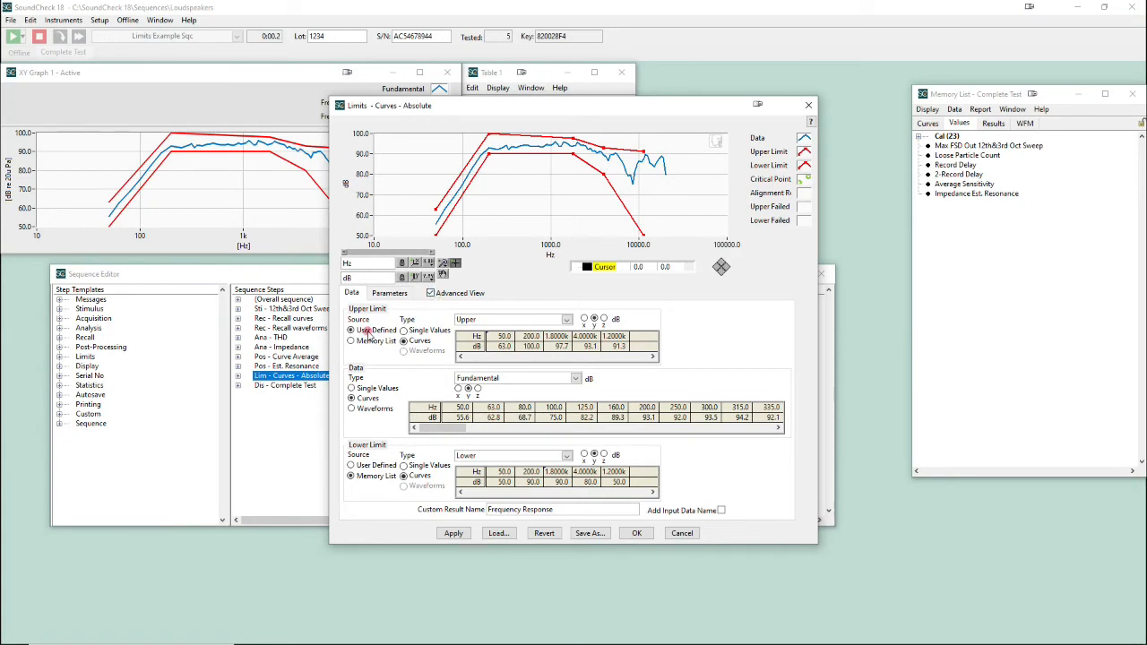
left_click(352, 465)
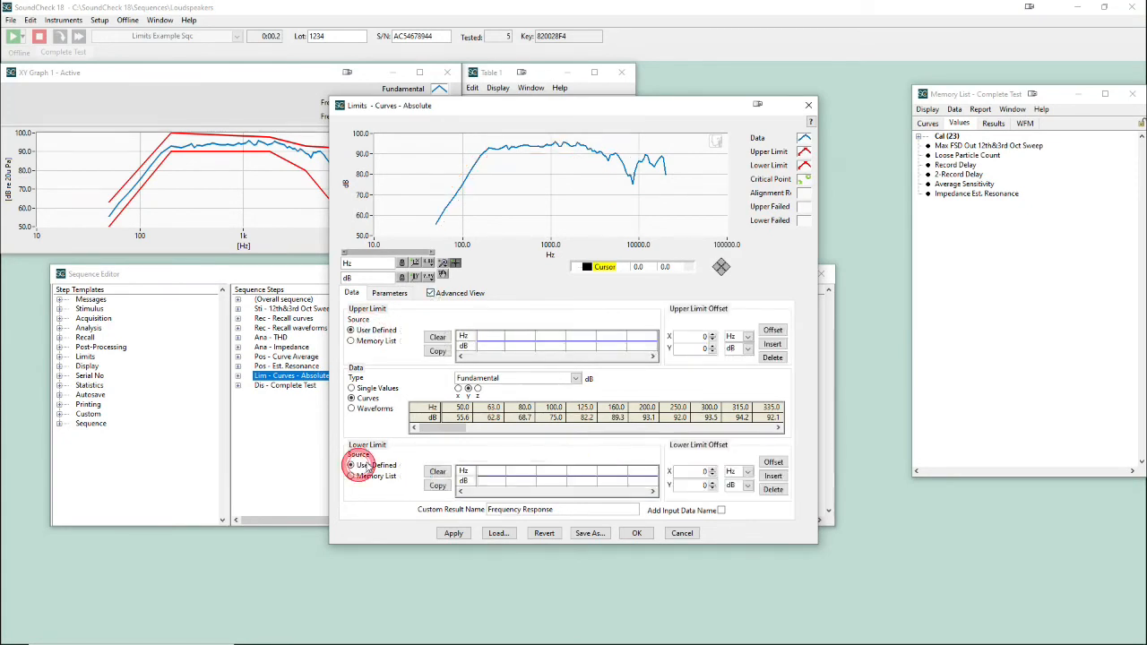
Step: Copy the Fundamental data into the upper limit and offset it by 3 dB on Y
left_click(438, 351)
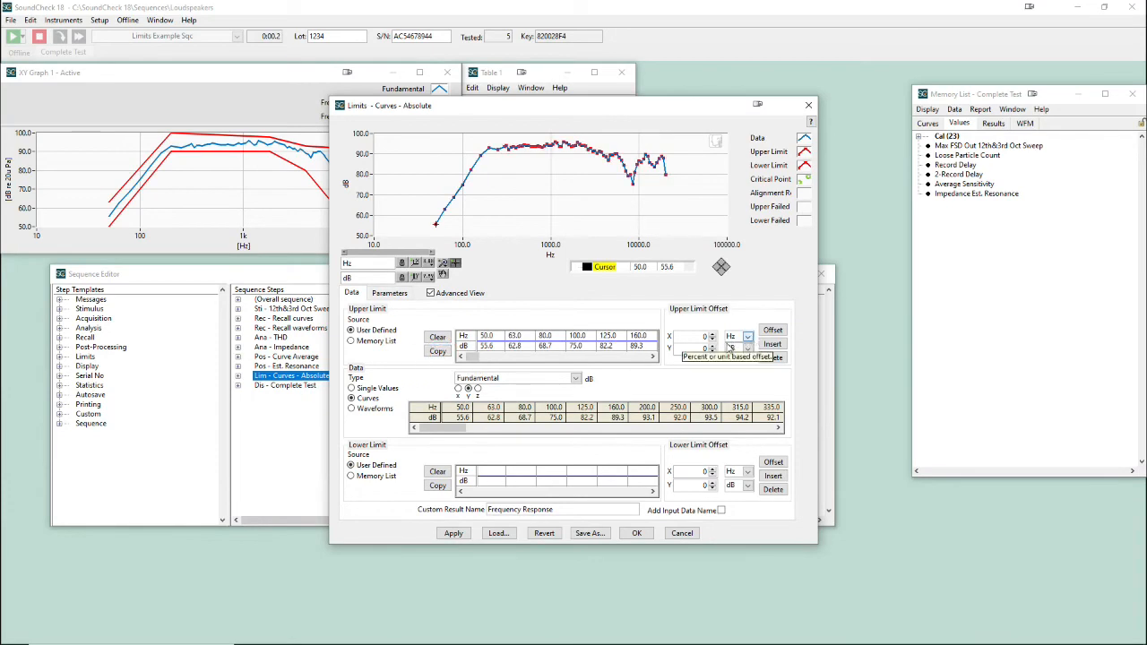
left_click(713, 347)
left_click(712, 347)
left_click(712, 347)
left_click(772, 330)
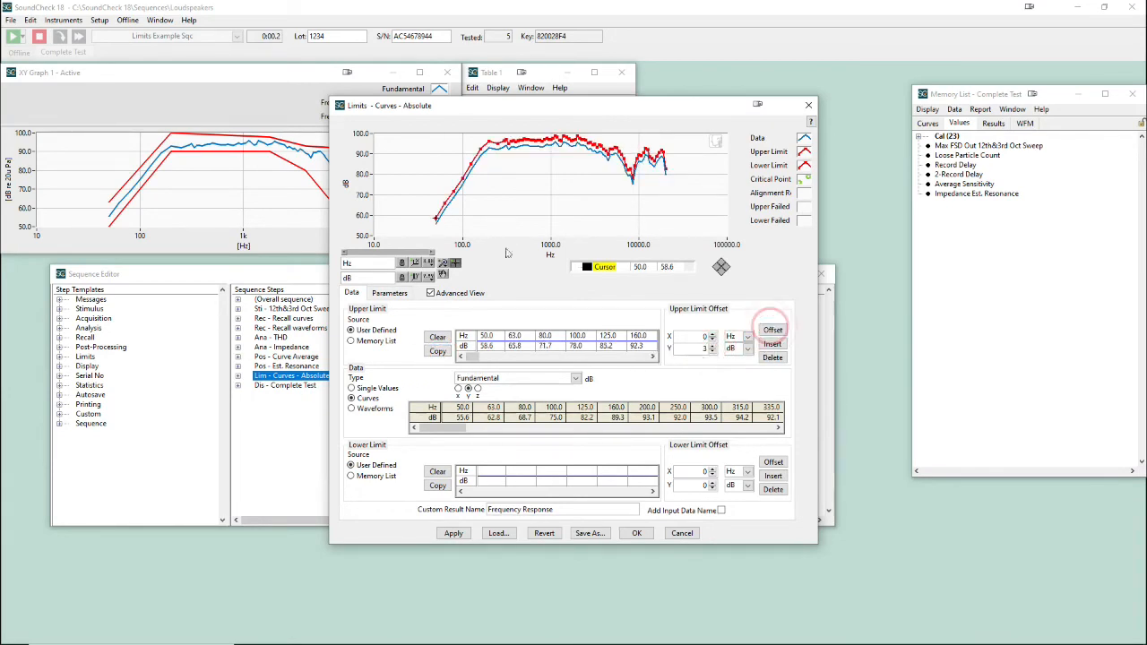
Step: Set the upper limit's Y offset to 0, shift the curve by 20 Hz on X, and shift it back by -20 Hz
double_click(689, 348)
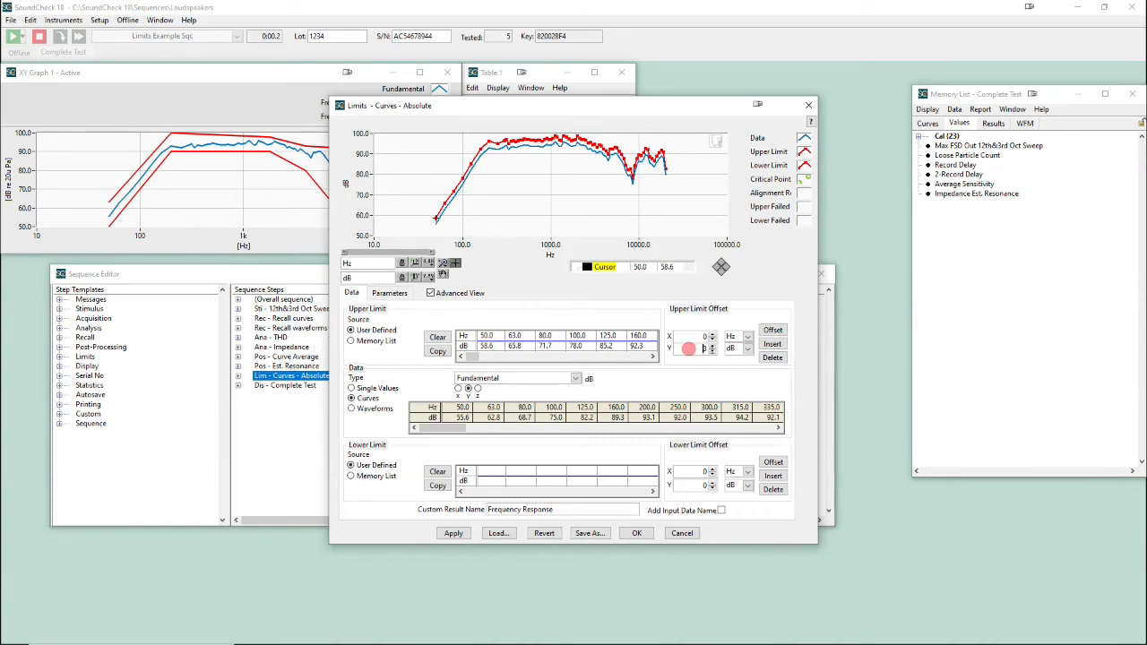
type("0")
double_click(684, 338)
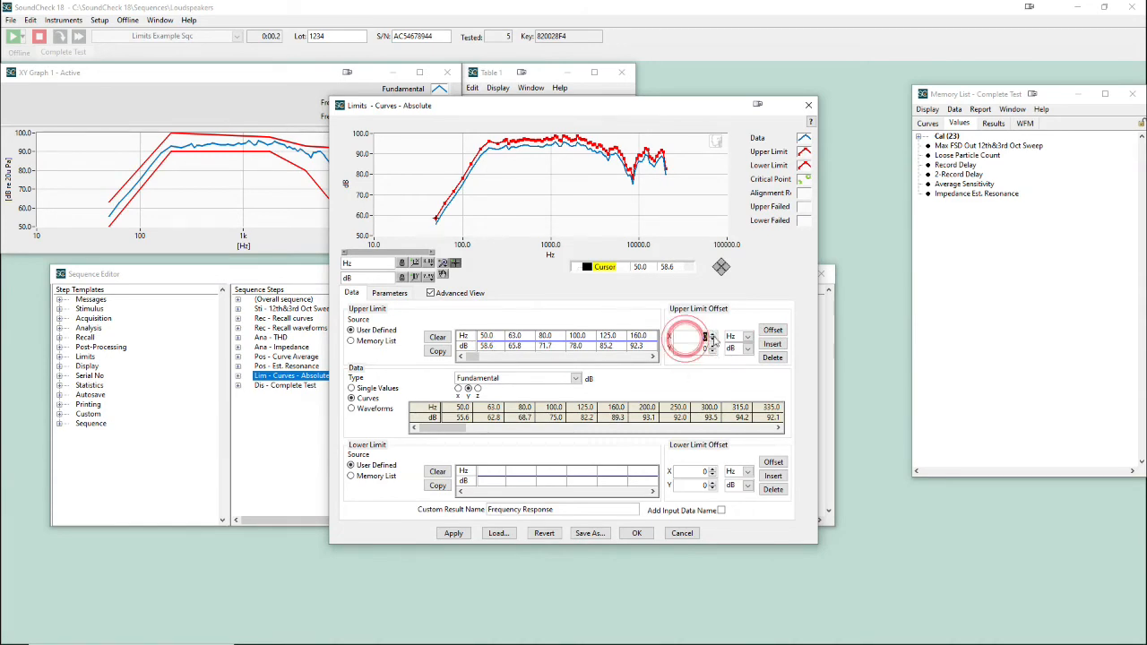
type("20")
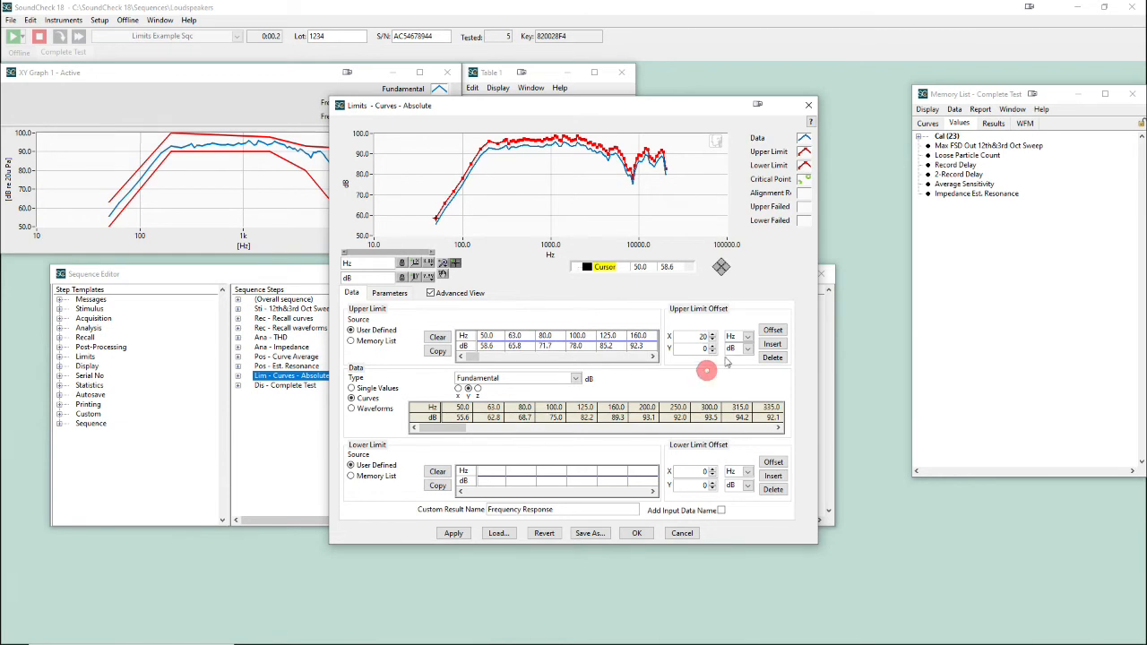
left_click(772, 329)
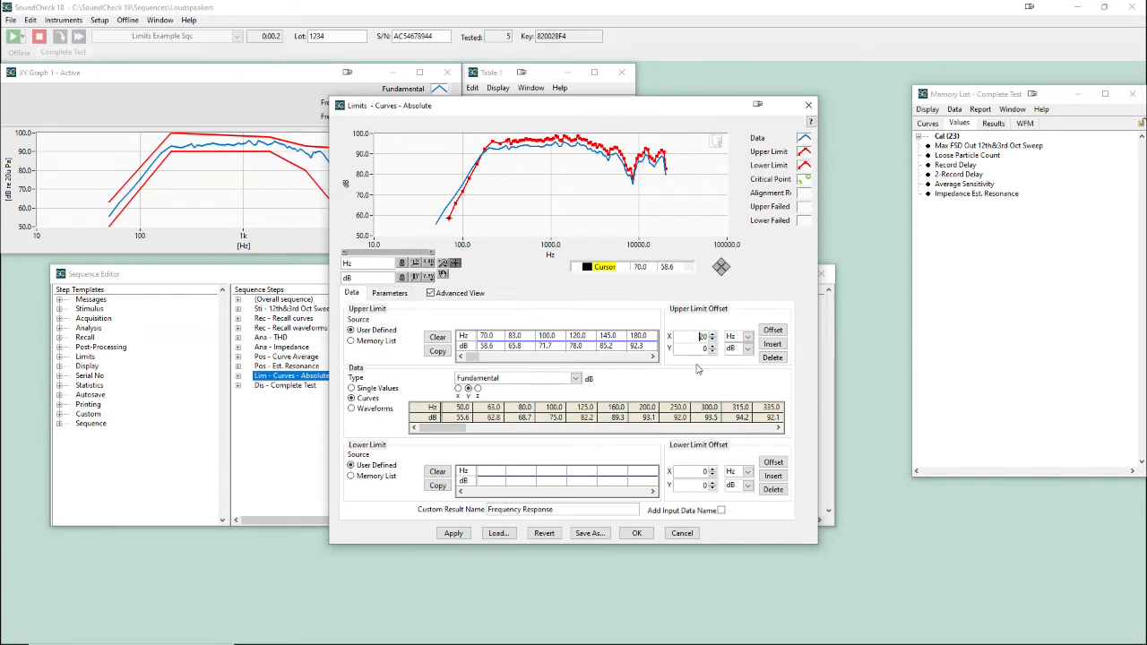
left_click(772, 329)
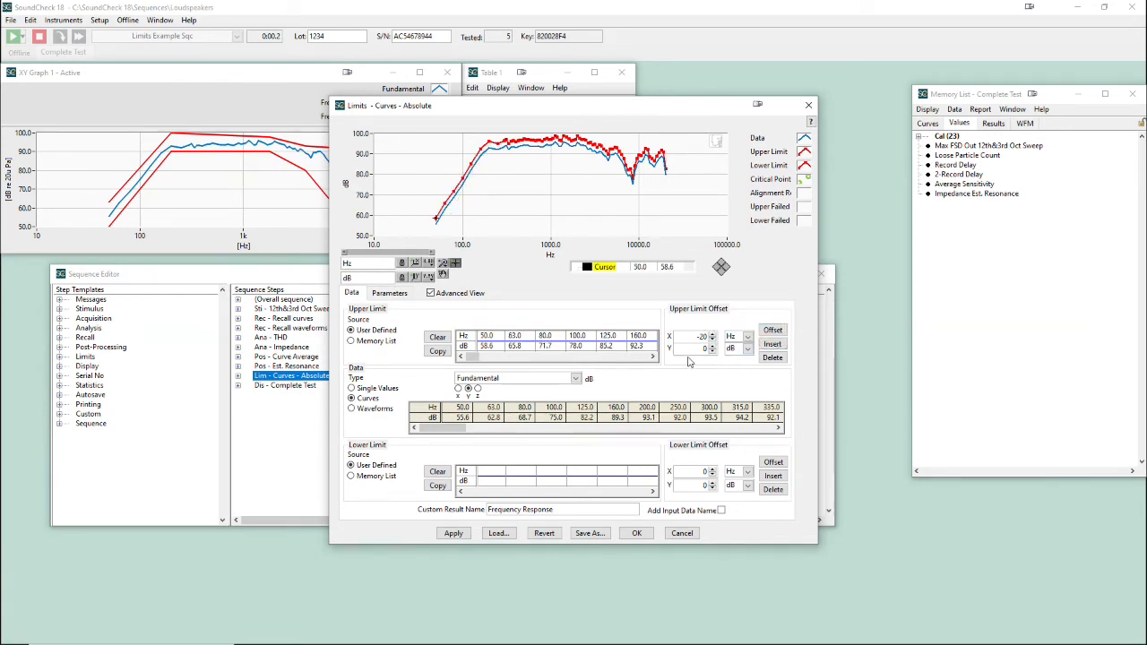
Step: Set the upper limit's X offset to 10 % and apply it to the limit curve
left_click(695, 336)
left_click(747, 337)
double_click(686, 336)
type("10")
left_click(747, 336)
left_click(743, 358)
left_click(770, 331)
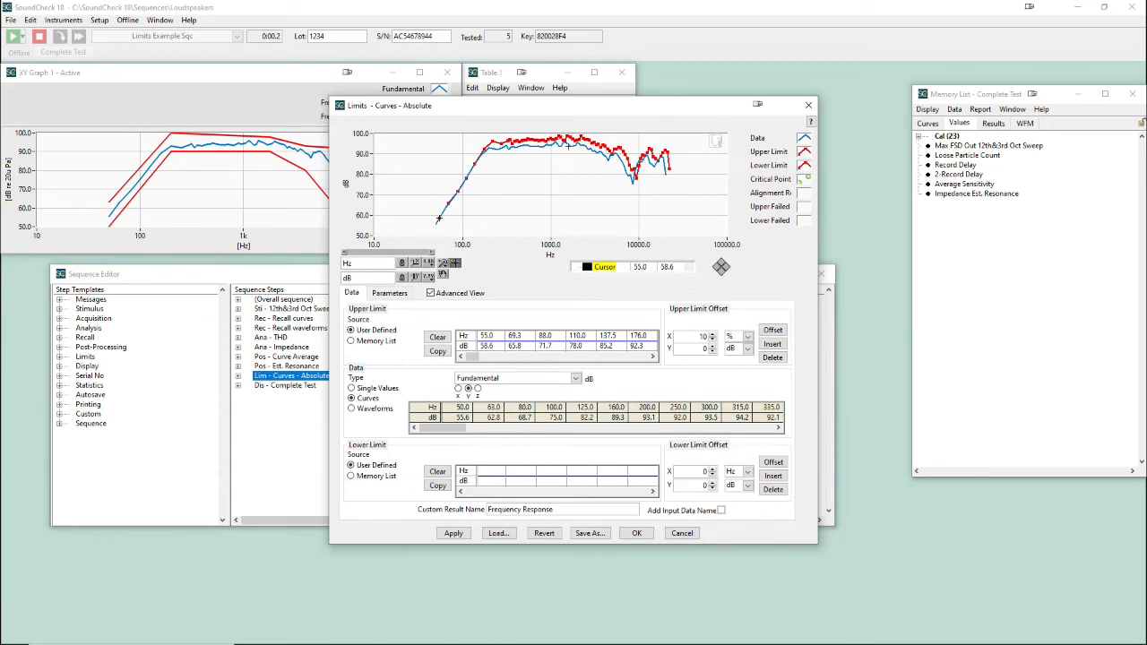
Step: Offset the upper limit curve by -10 % on X
left_click(697, 337)
type("-")
left_click(769, 332)
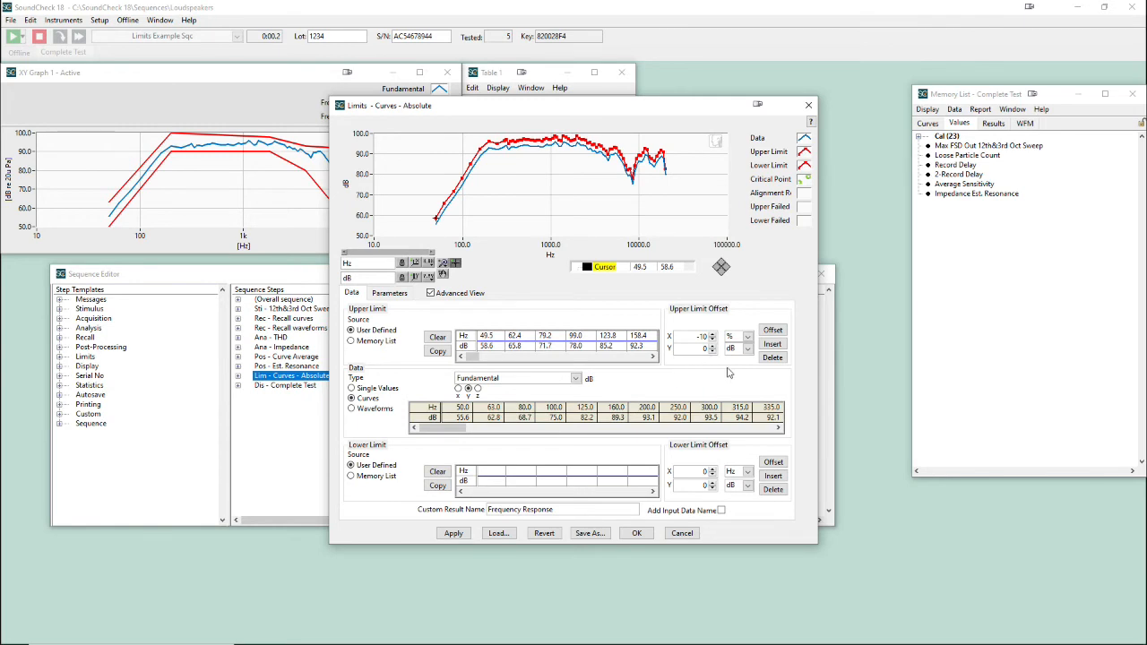
Step: Set the limits parameter to Lower Only and check the data settings
left_click(397, 294)
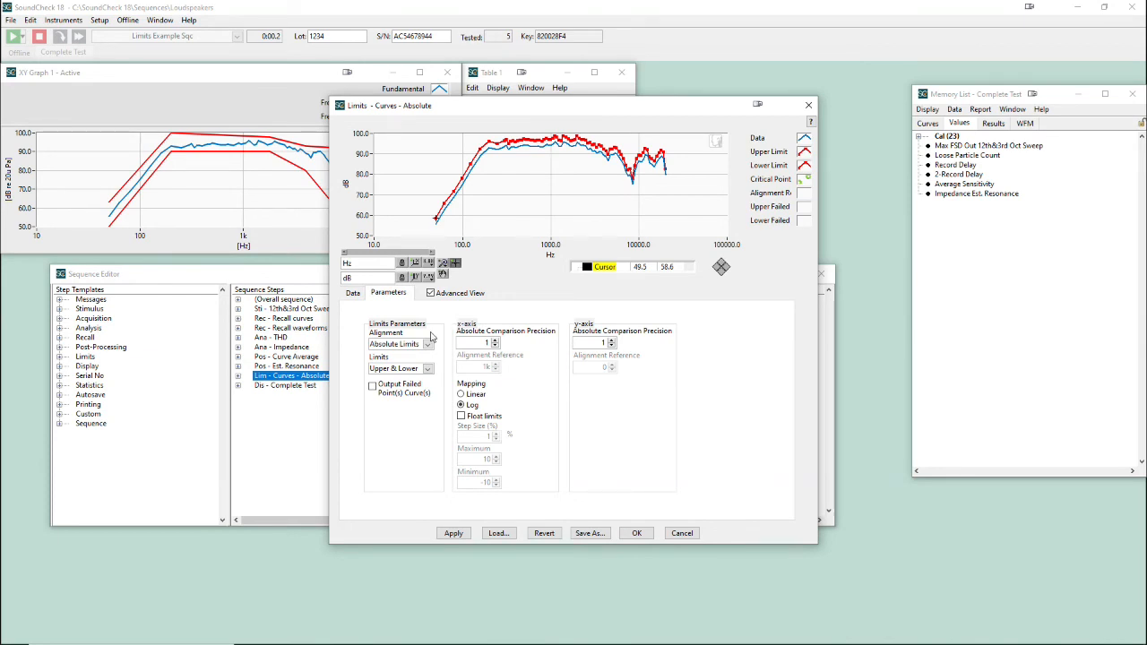
left_click(401, 369)
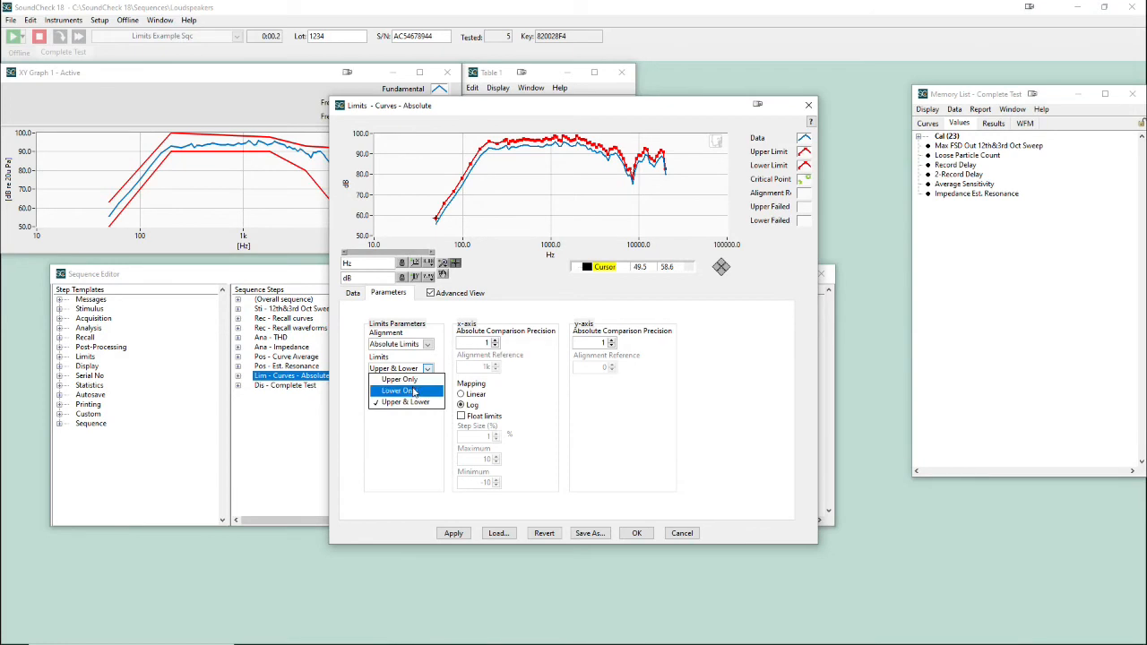
left_click(399, 391)
left_click(352, 293)
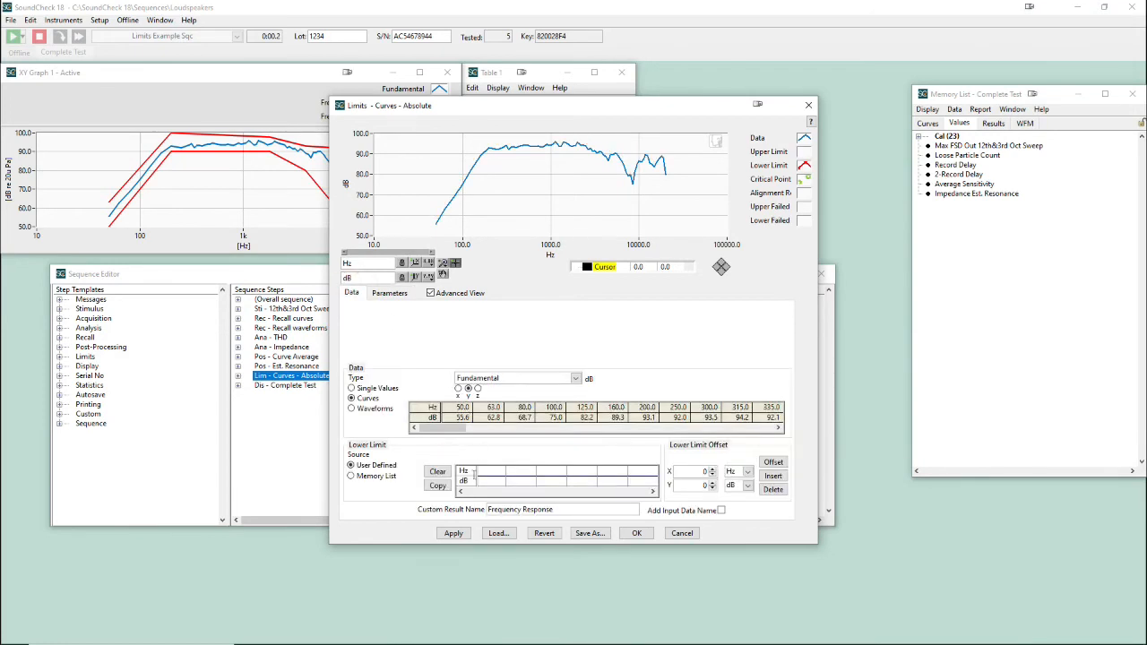
Step: Set the limits parameter to Upper Only and return to the data settings
left_click(388, 293)
left_click(408, 370)
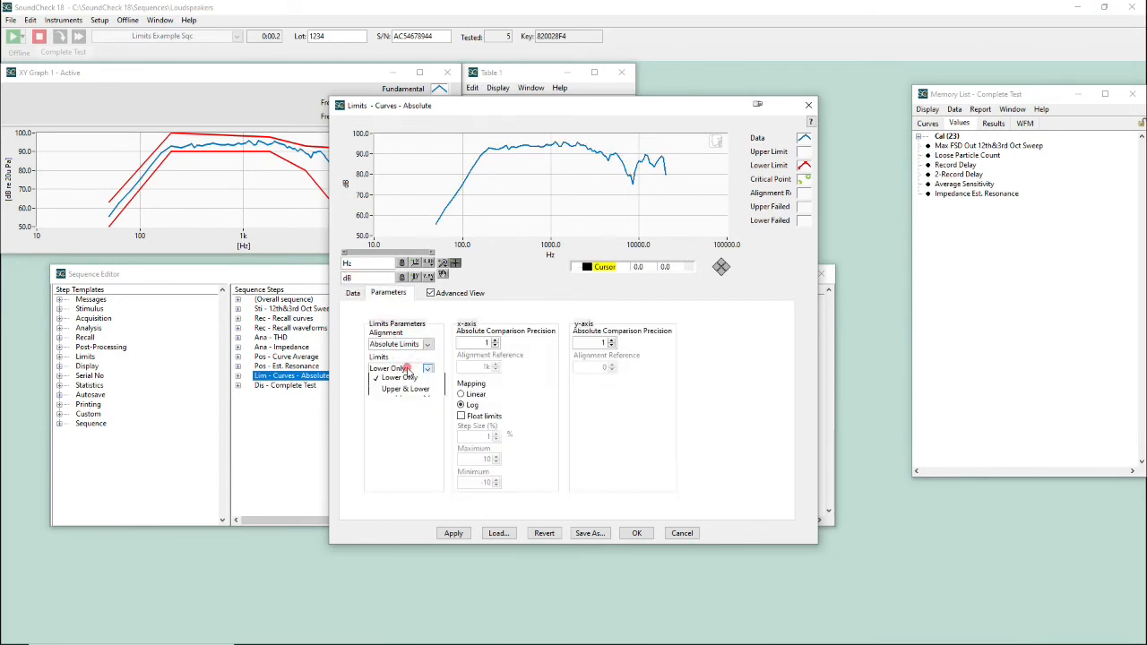
left_click(394, 380)
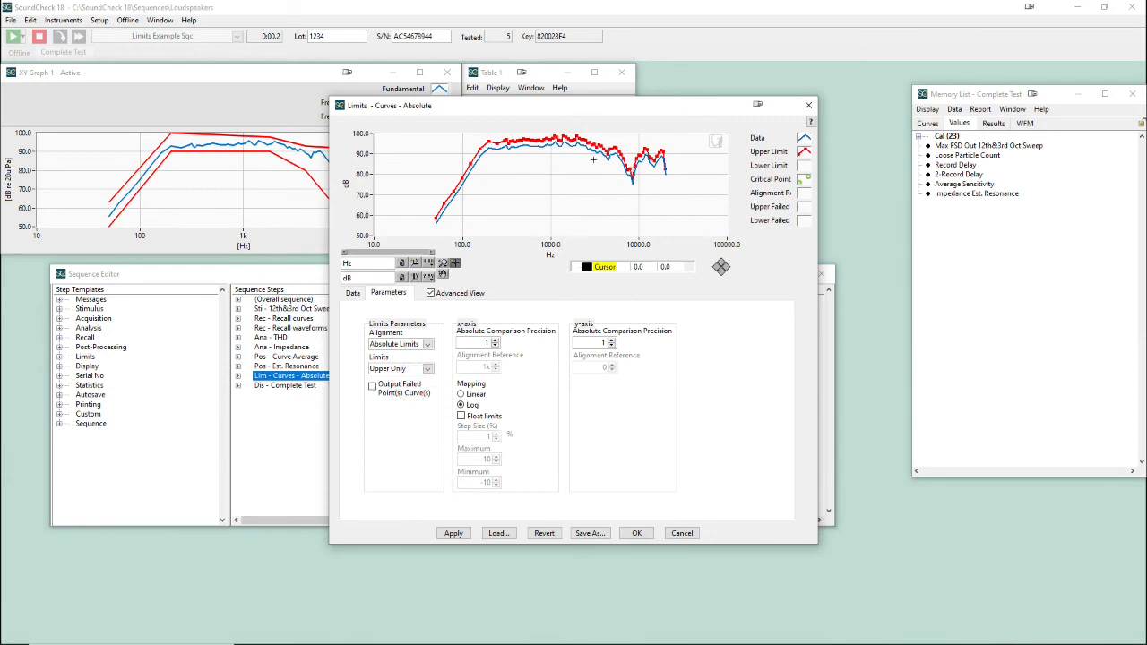
left_click(352, 293)
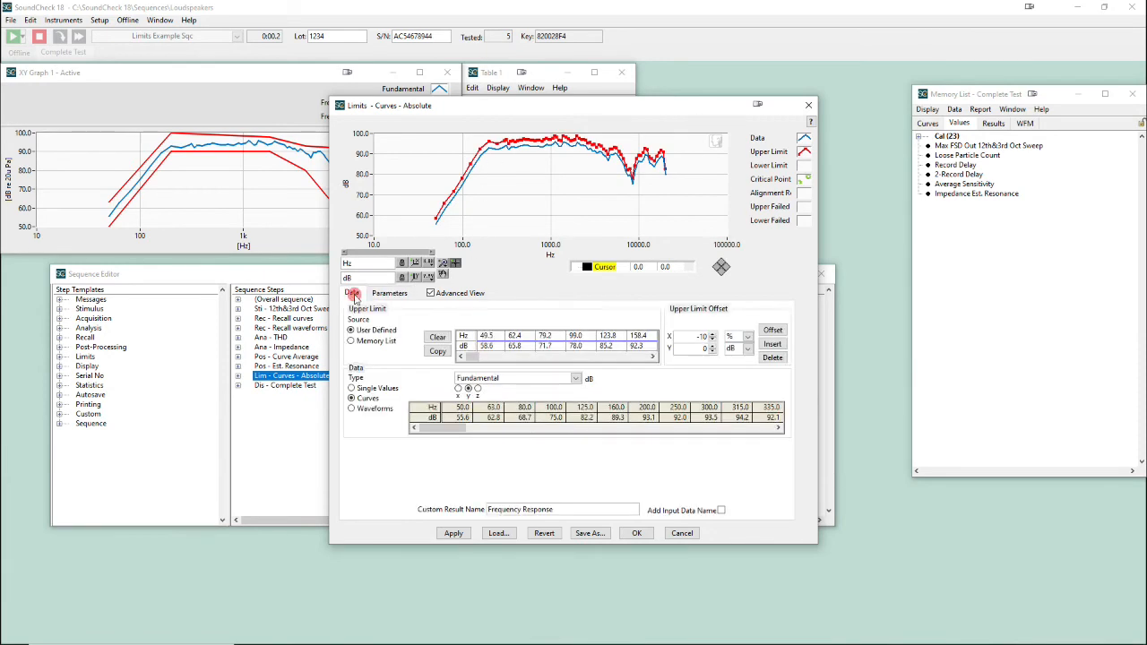
Step: Set the limits alignment to Individual Points
left_click(399, 295)
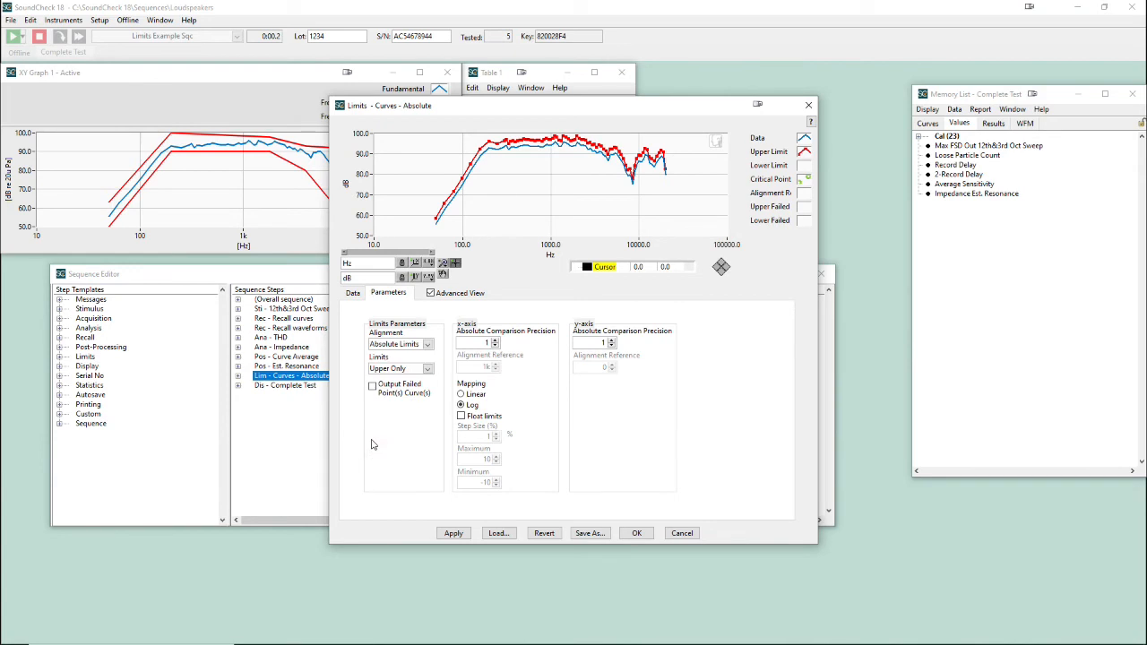
left_click(428, 344)
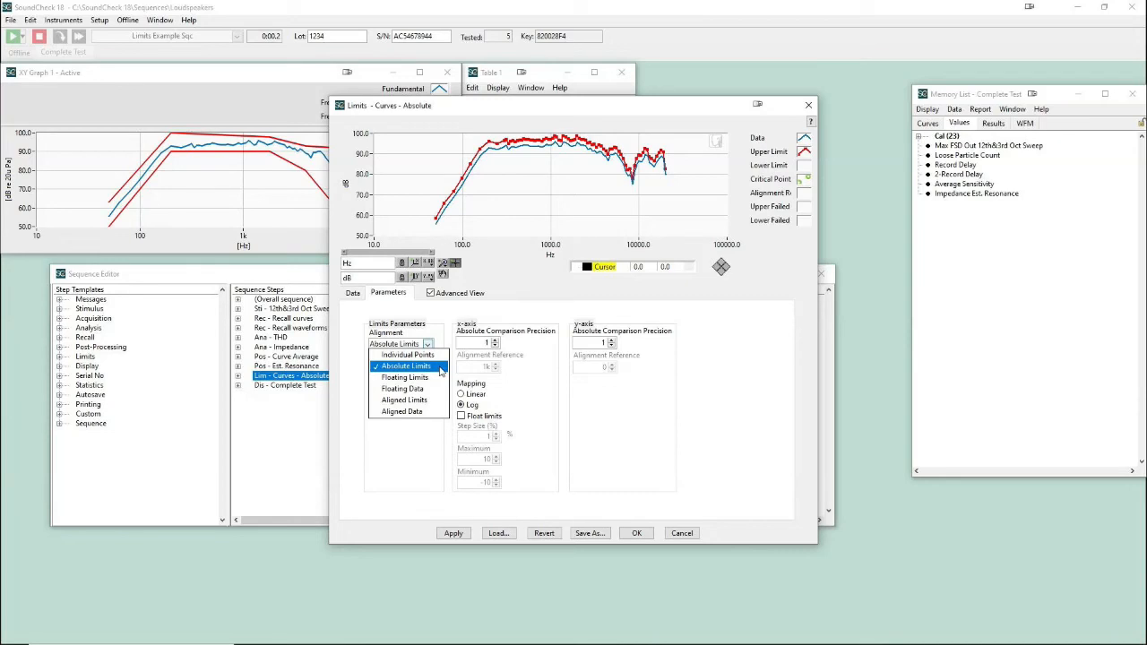
left_click(435, 356)
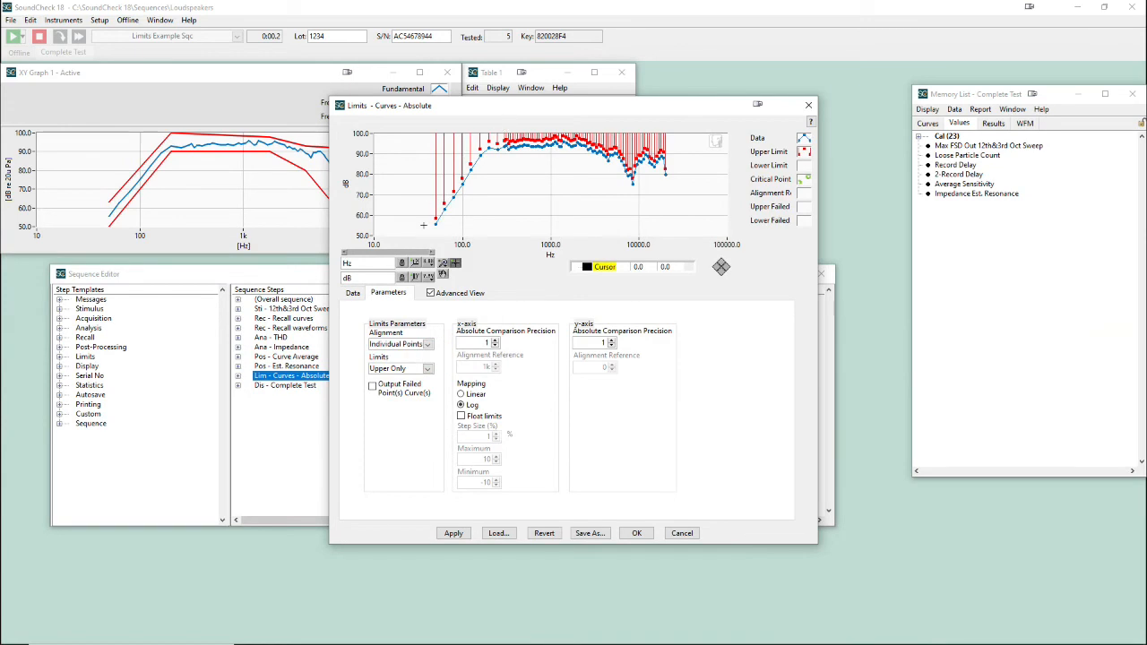
Step: Replace the upper limit with points at 100 Hz and 20000 Hz, both 90 dB, and apply the limits step
left_click(353, 295)
left_click(437, 337)
left_click(484, 336)
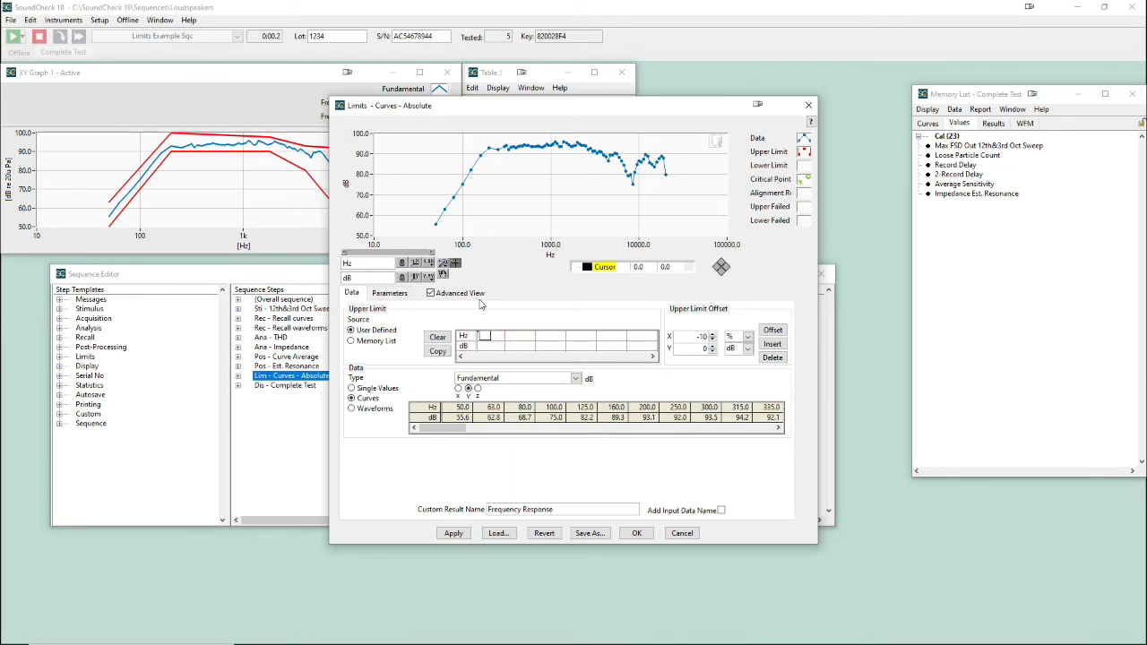
type("100")
key("Tab")
type("20000")
left_click(480, 345)
type("90")
key("Tab")
type("90")
key("Return")
left_click(454, 533)
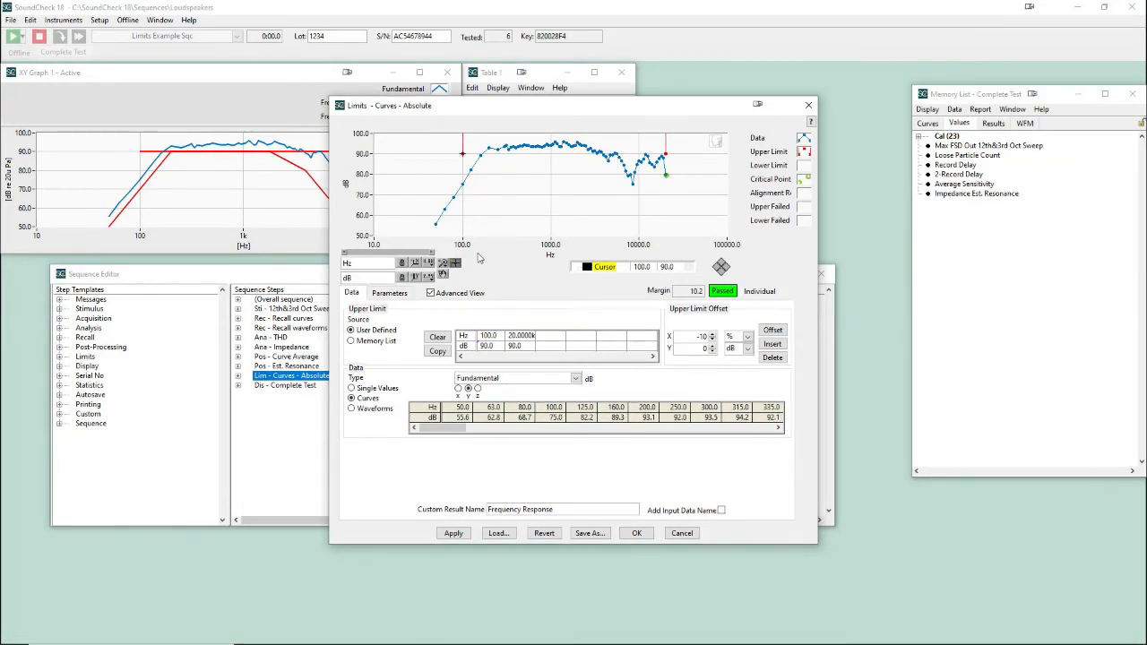
Step: Set the limits alignment to Absolute Limits and apply the limits step
left_click(385, 292)
left_click(400, 345)
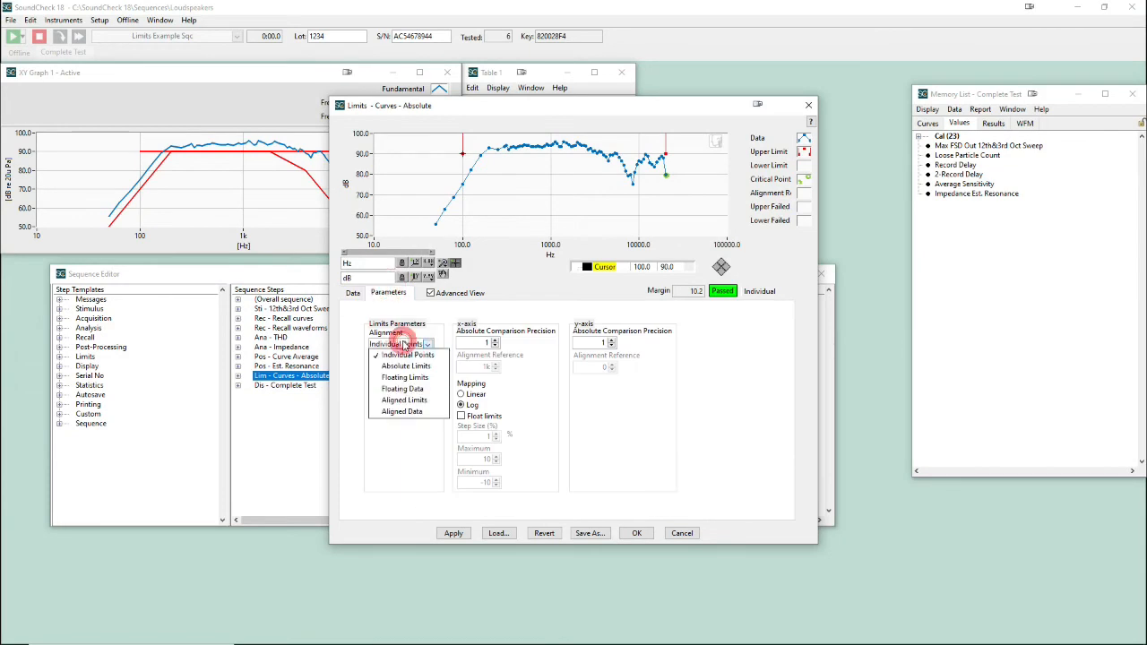
left_click(394, 365)
left_click(454, 533)
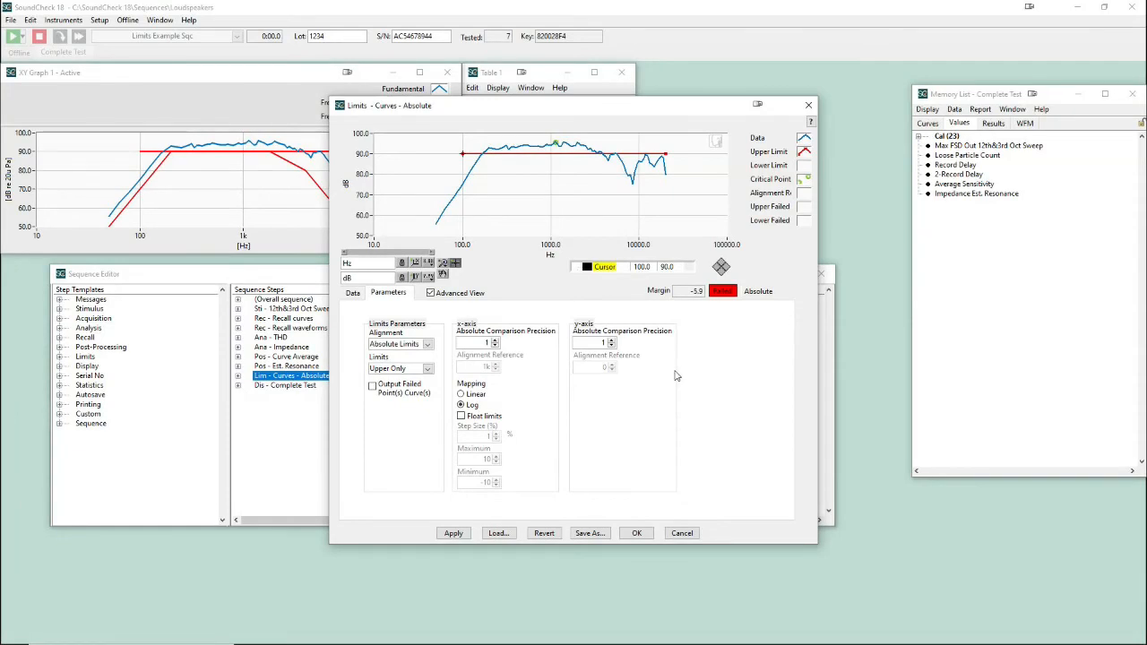
Step: Set the limits alignment to Floating Limits and clear the existing upper limit points
left_click(391, 344)
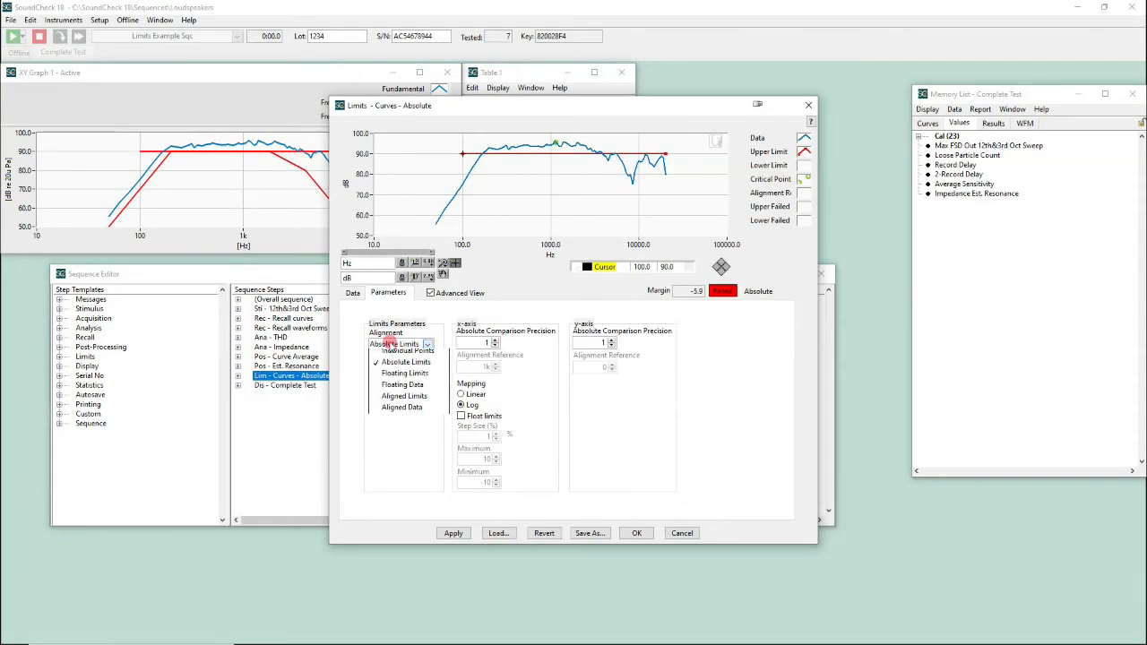
left_click(434, 379)
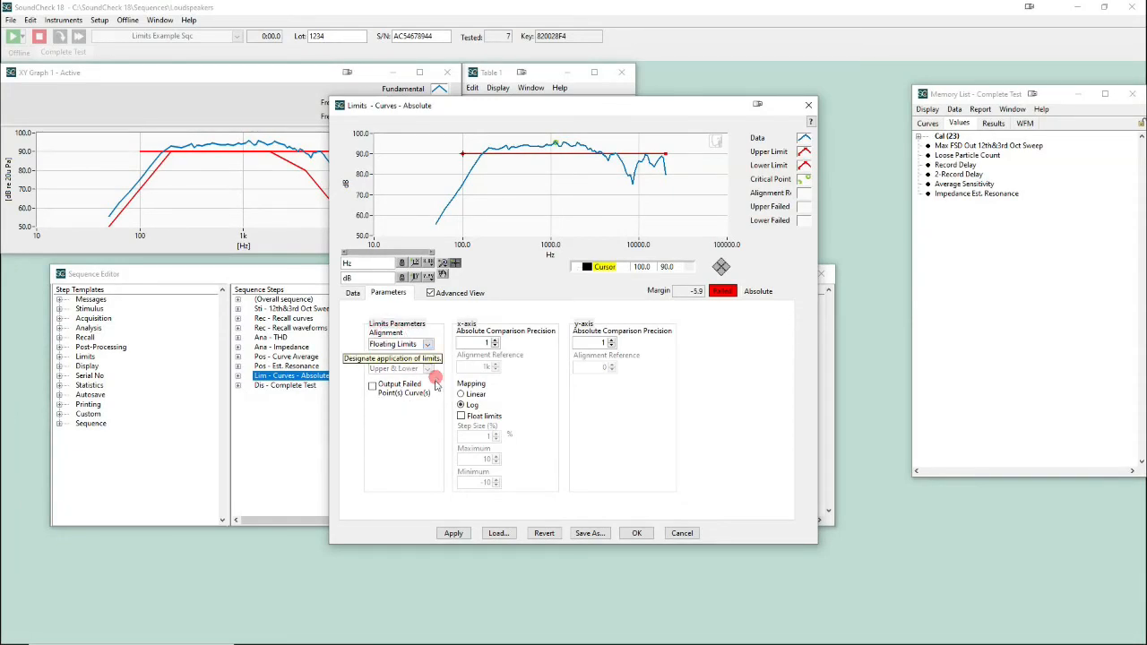
left_click(353, 294)
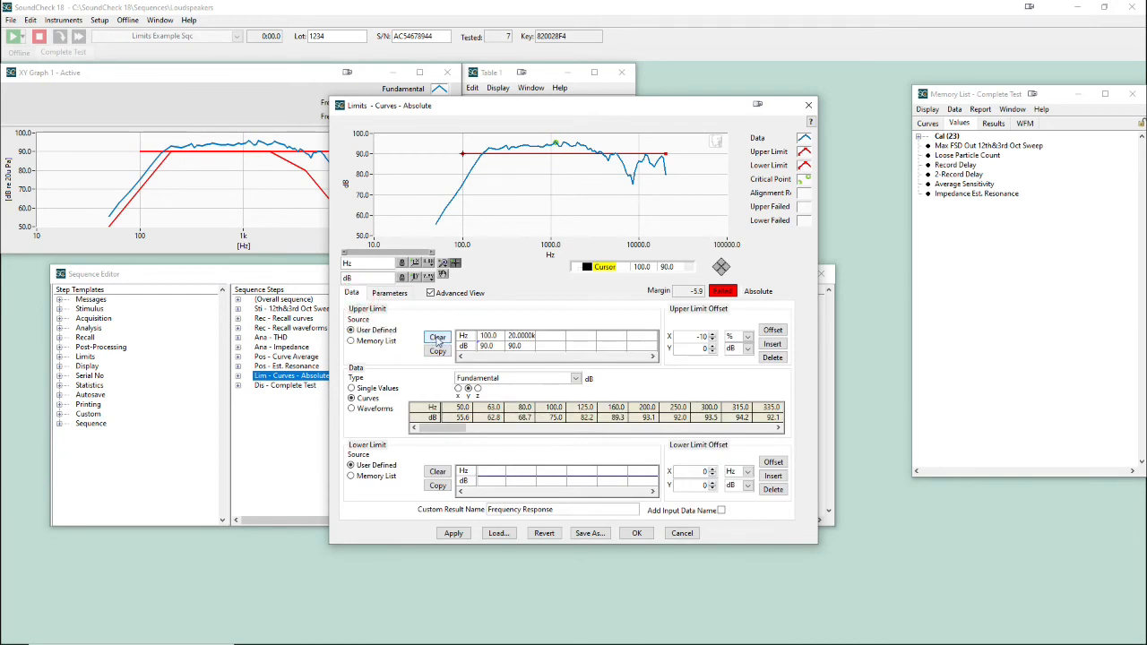
left_click(438, 338)
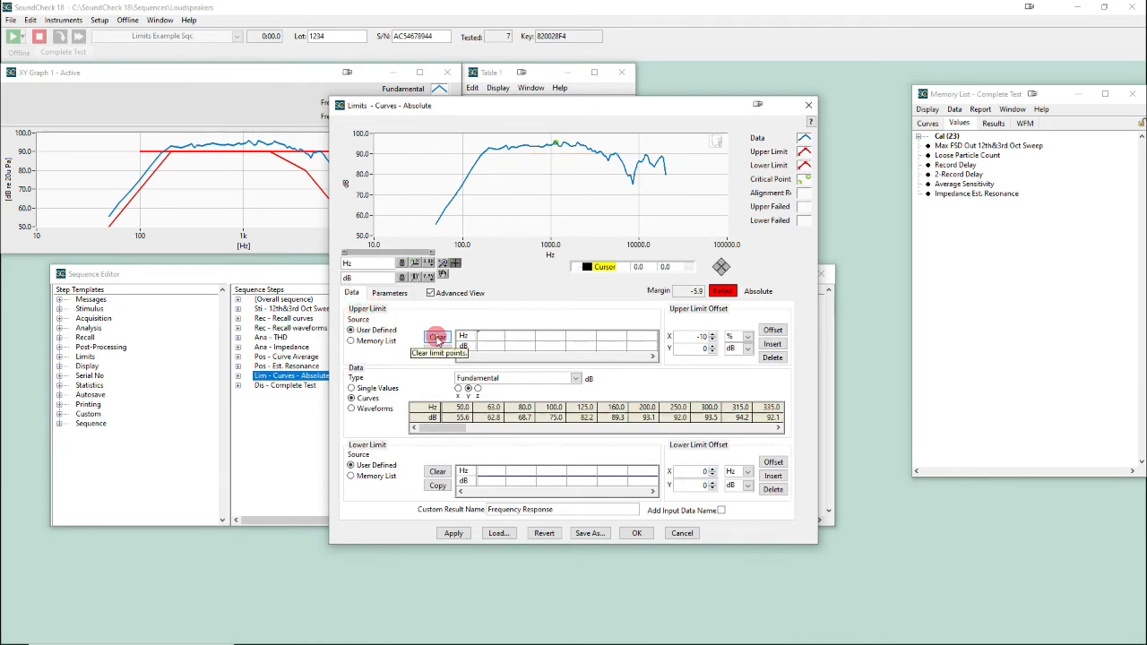
left_click(390, 293)
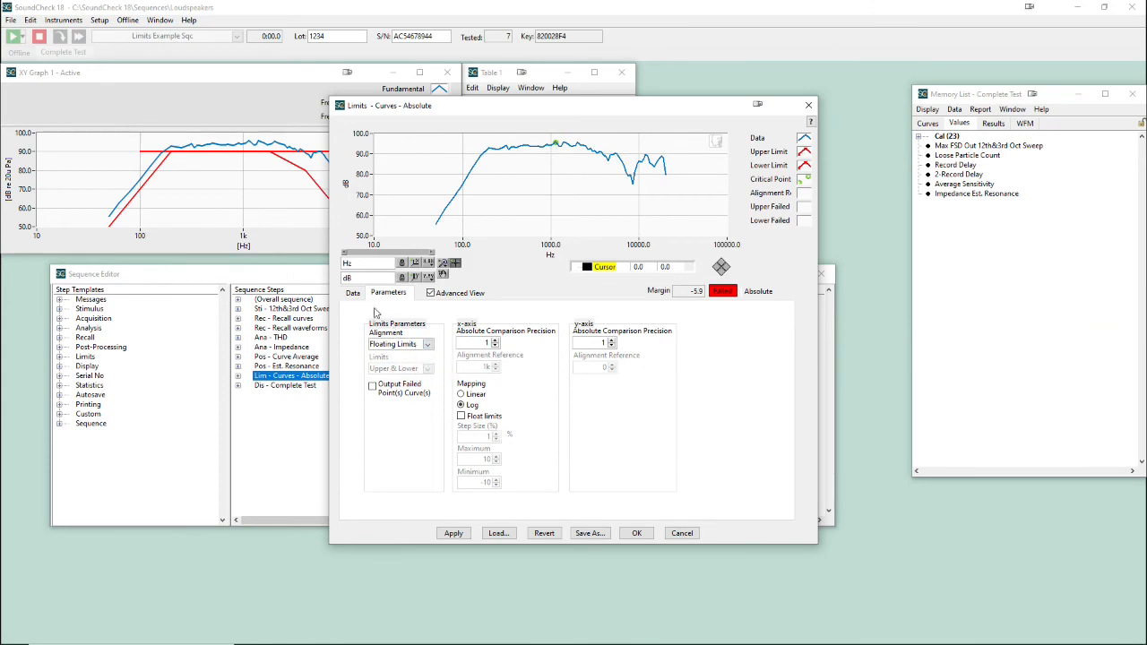
Step: Enter user-defined upper limit points at 100, 1000 and 10000 Hz with 3, 10 and 5 dB
left_click(352, 293)
left_click(486, 335)
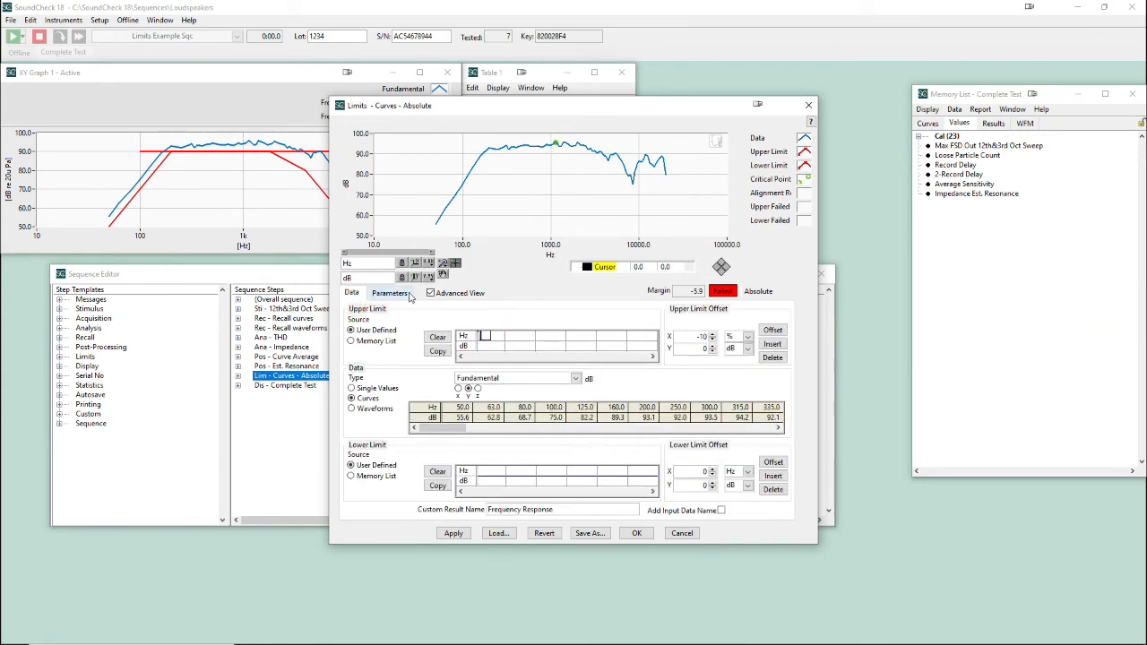
type("100")
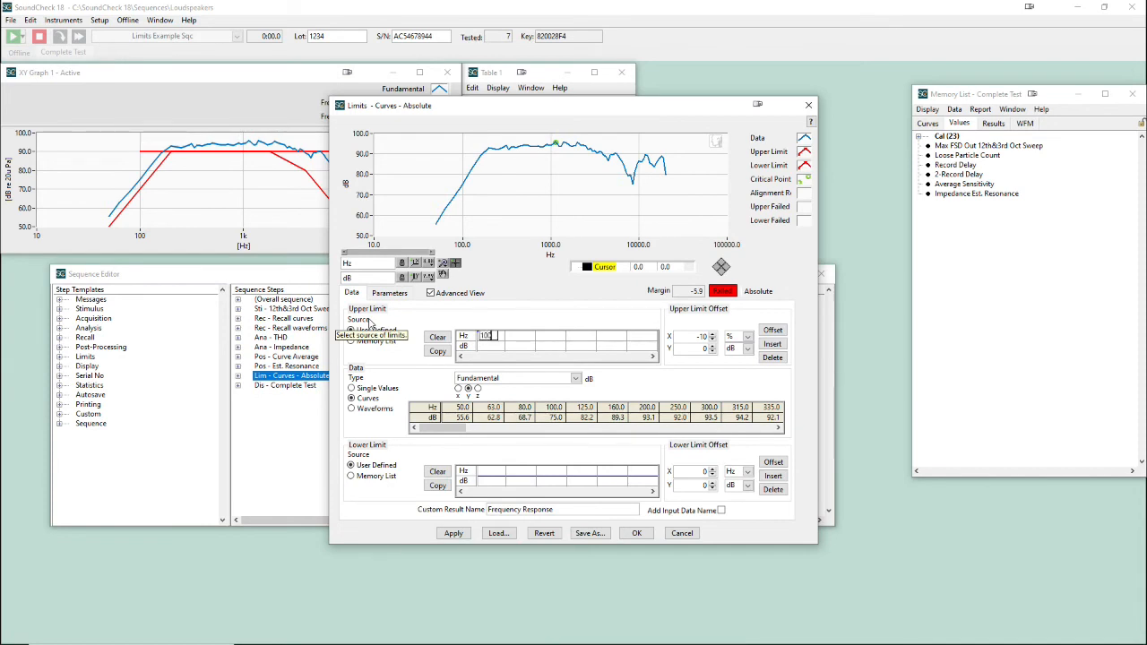
key("Tab")
type("1000")
key("Tab")
type("10000")
key("Return")
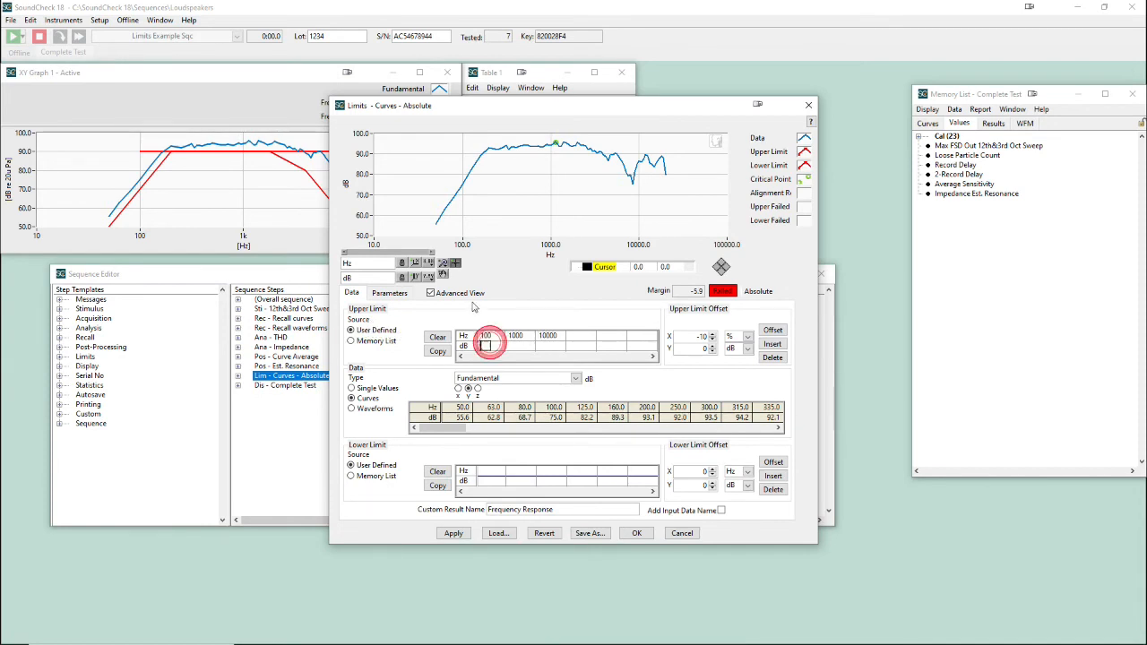
type("3")
key("Tab")
type("10")
key("Tab")
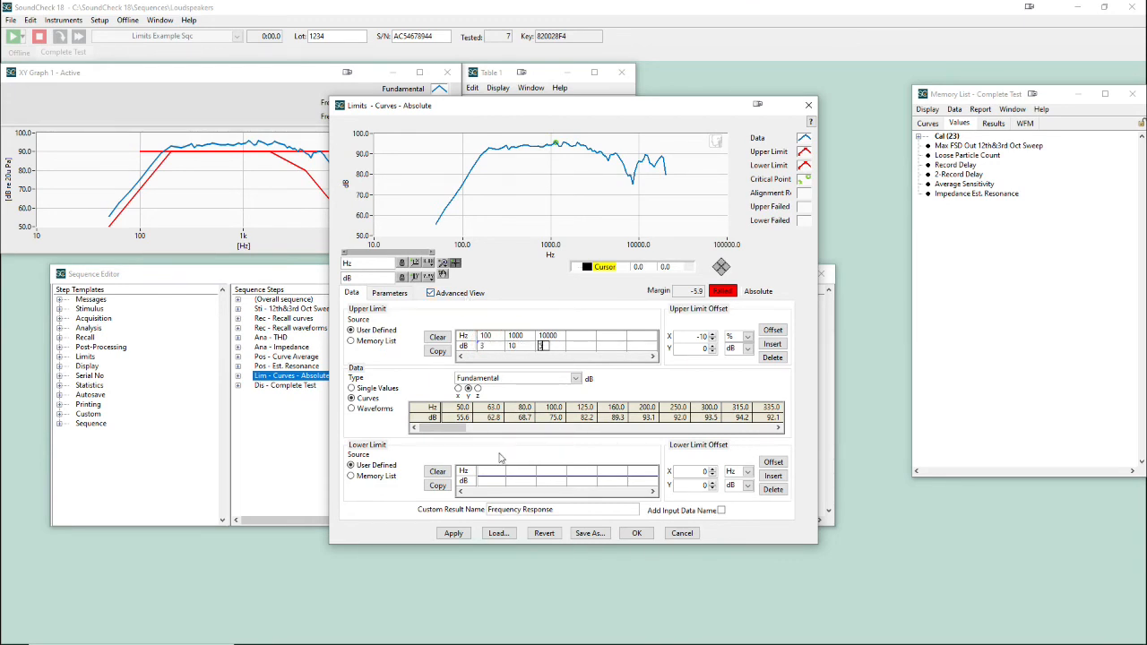
Step: Enter lower limit points at 100, 1000 and 10000 Hz, all 0 dB, and apply the limits step
left_click(486, 468)
type("100")
key("Tab")
type("1000")
key("Tab")
type("10000")
left_click(484, 480)
type("0")
key("Tab")
type("0")
key("Tab")
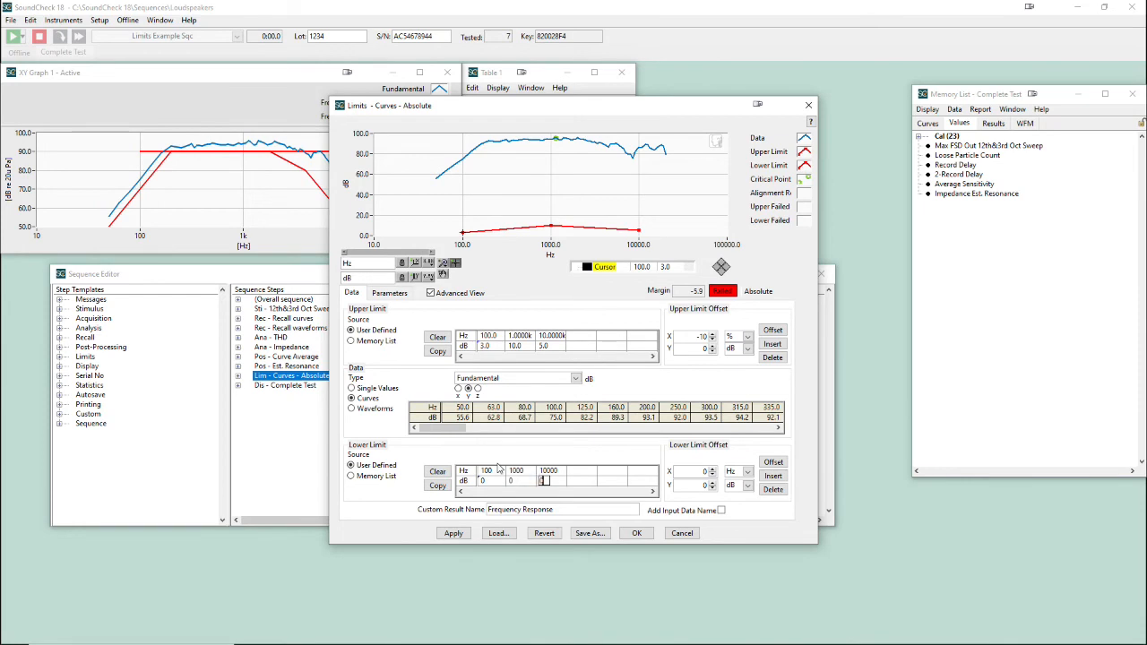
left_click(502, 446)
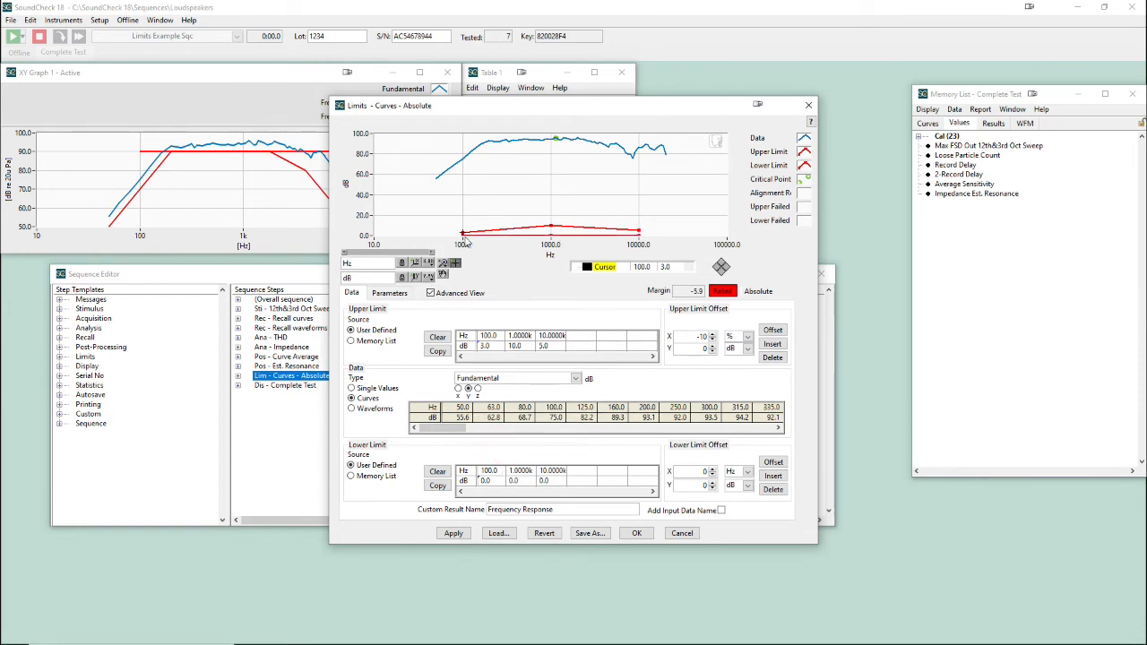
left_click(454, 534)
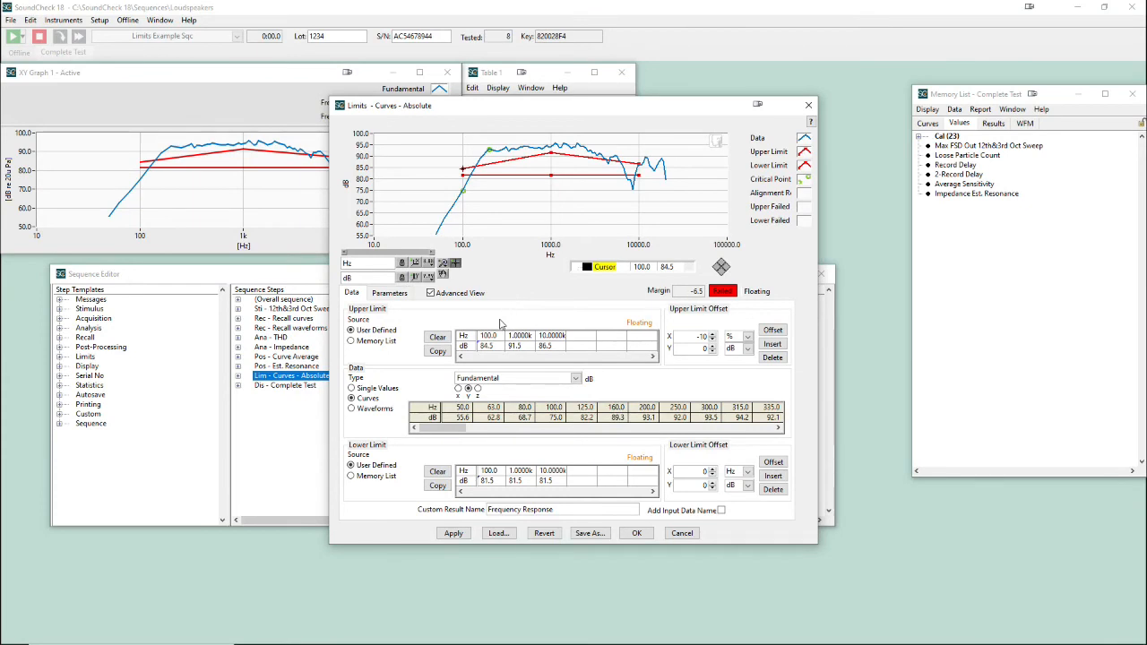
Step: Revert the limits step to its saved settings and set the alignment to Floating Data
left_click(543, 532)
left_click(389, 293)
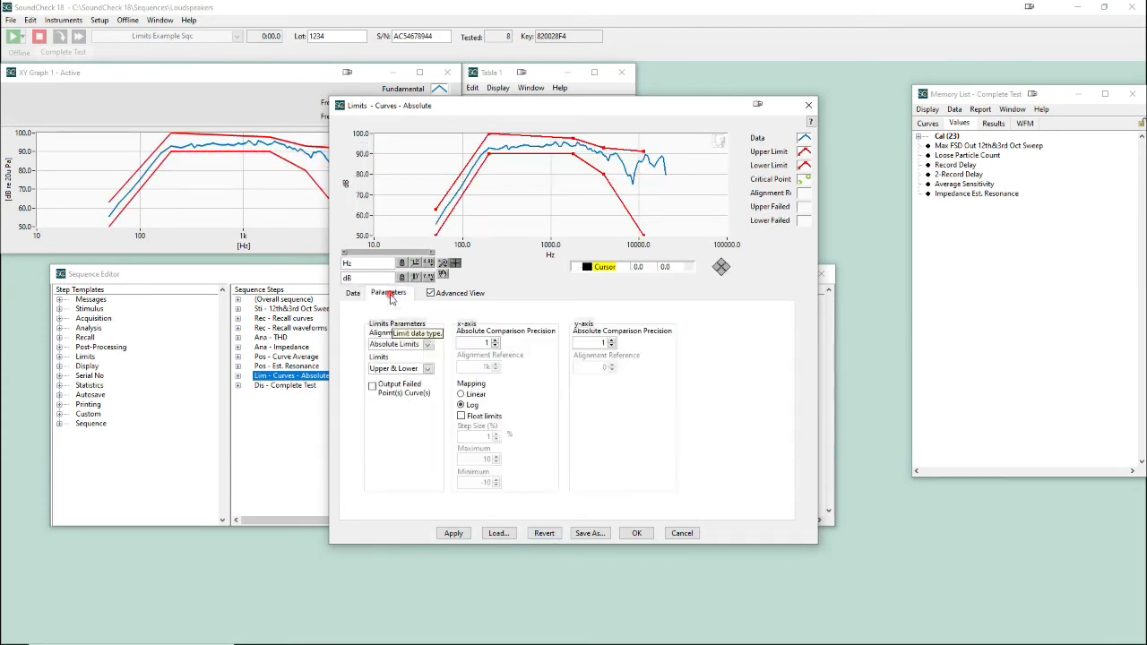
left_click(408, 345)
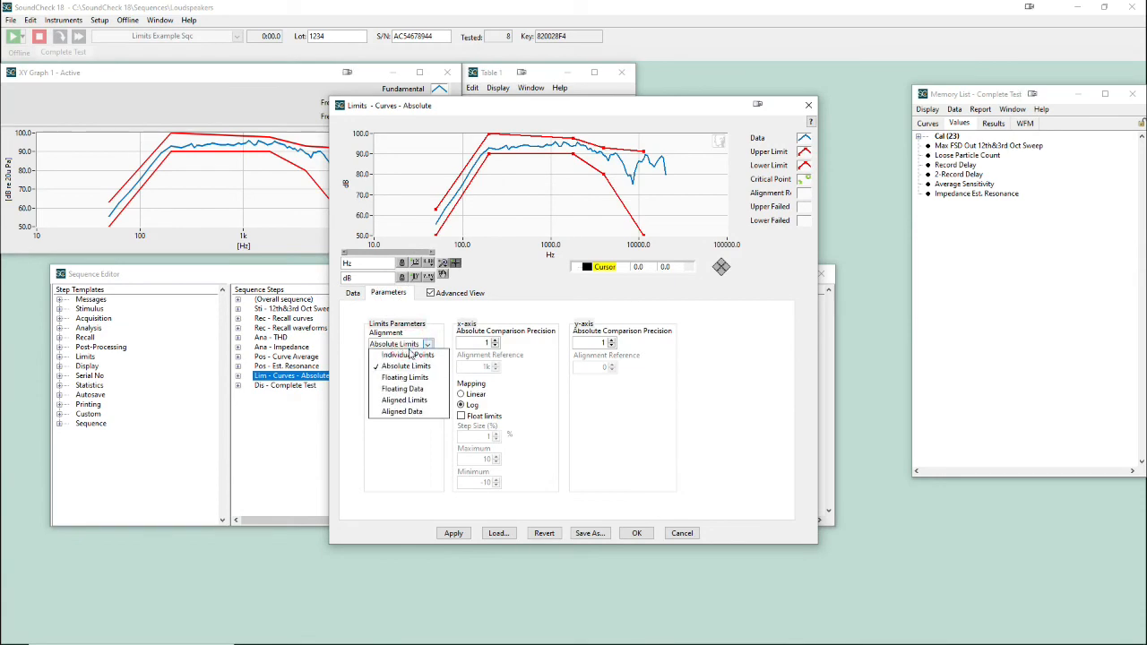
left_click(410, 389)
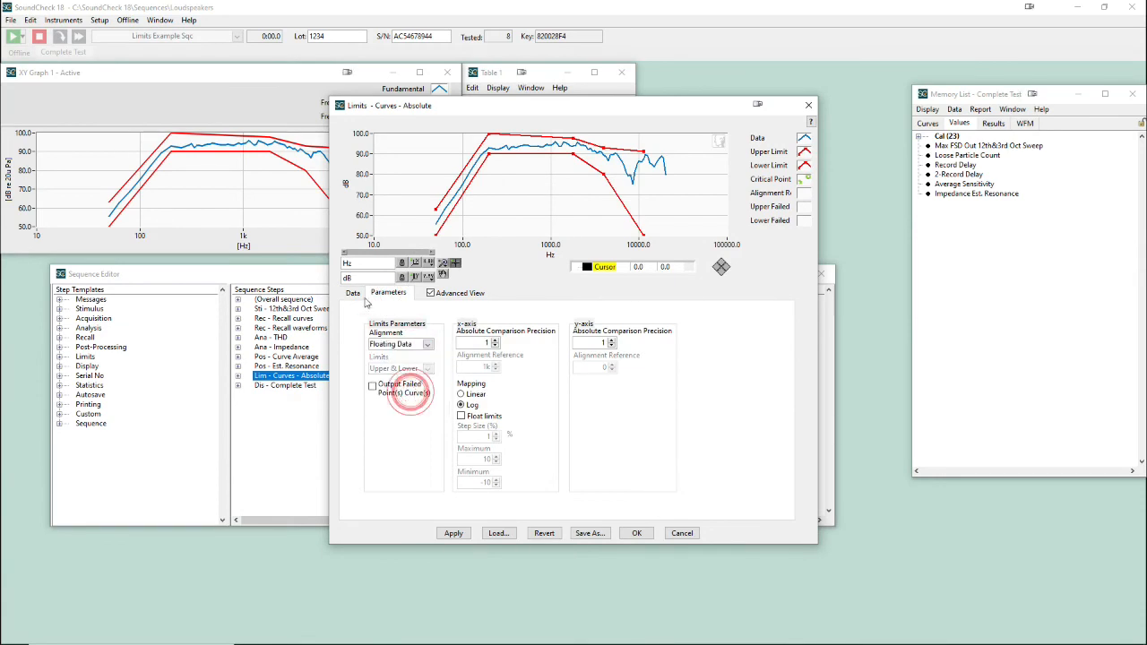
Step: Switch the source of both the upper and lower limits to User Defined
left_click(352, 293)
left_click(371, 330)
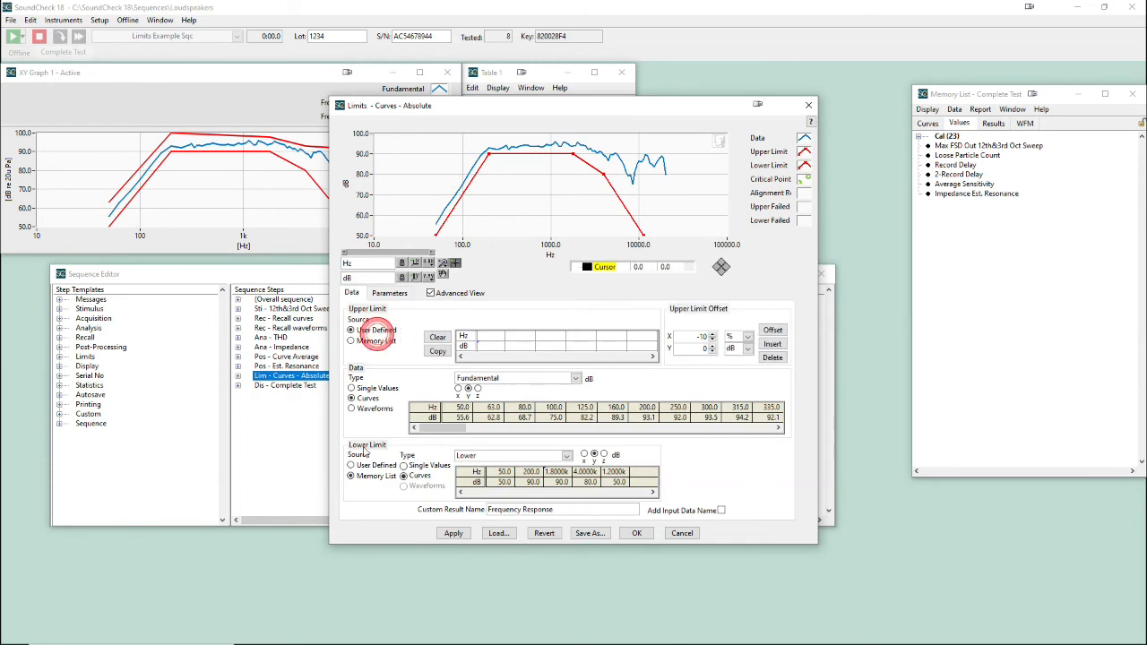
left_click(369, 465)
Step: Enter upper limit points at 100, 1000 and 10000 Hz with 10, 15 and 20 dB
left_click(493, 334)
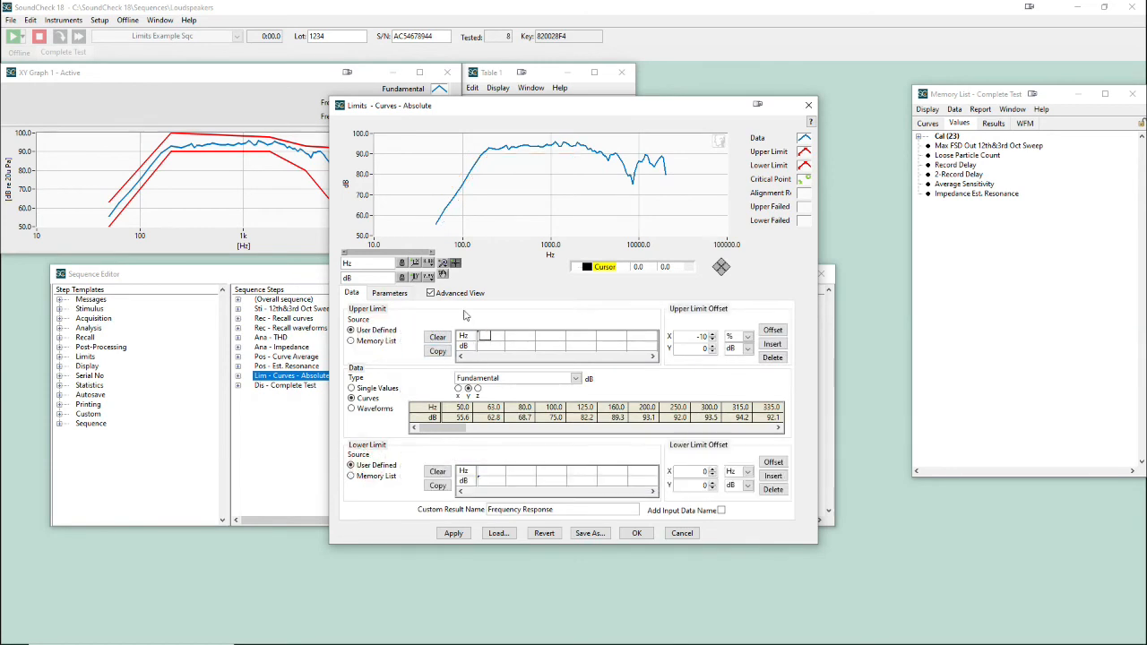
type("100")
key("Tab")
type("1000")
key("Tab")
type("10000")
left_click(497, 348)
type("10")
key("Tab")
key("Tab")
type("20")
Step: Add flat 0 dB lower limit points at 100, 1000 and 10000 Hz and apply the Floating Data limits
left_click(491, 472)
type("100")
key("Tab")
type("1000")
key("Tab")
type("1000")
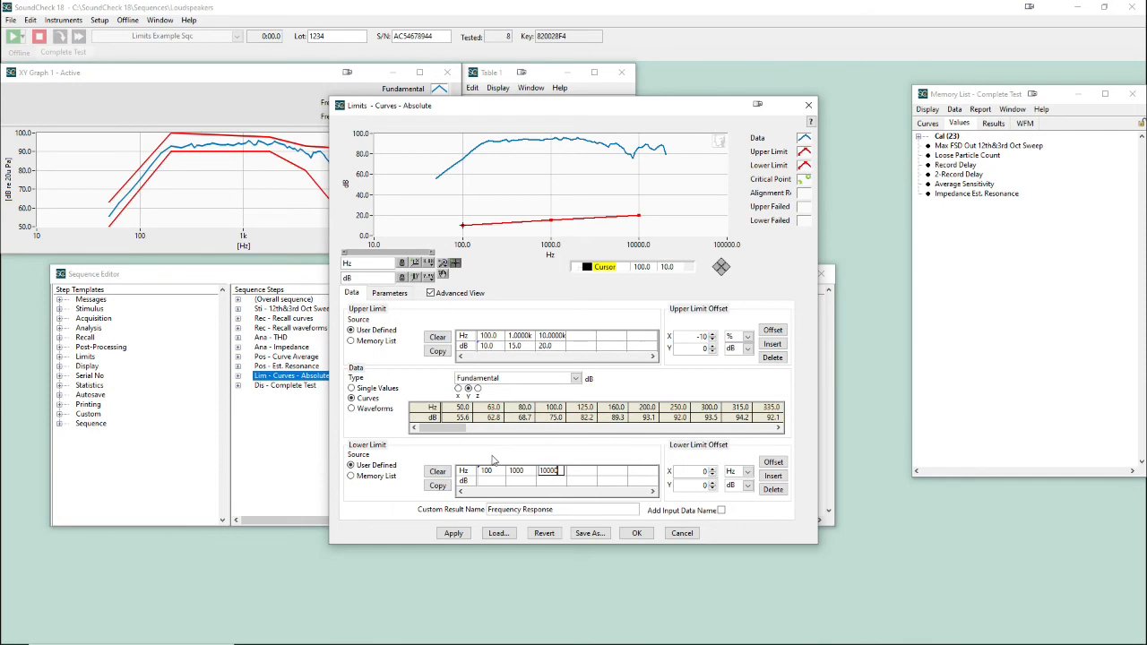
left_click(491, 480)
type("0")
key("Tab")
type("0")
key("Tab")
type("0")
left_click(475, 436)
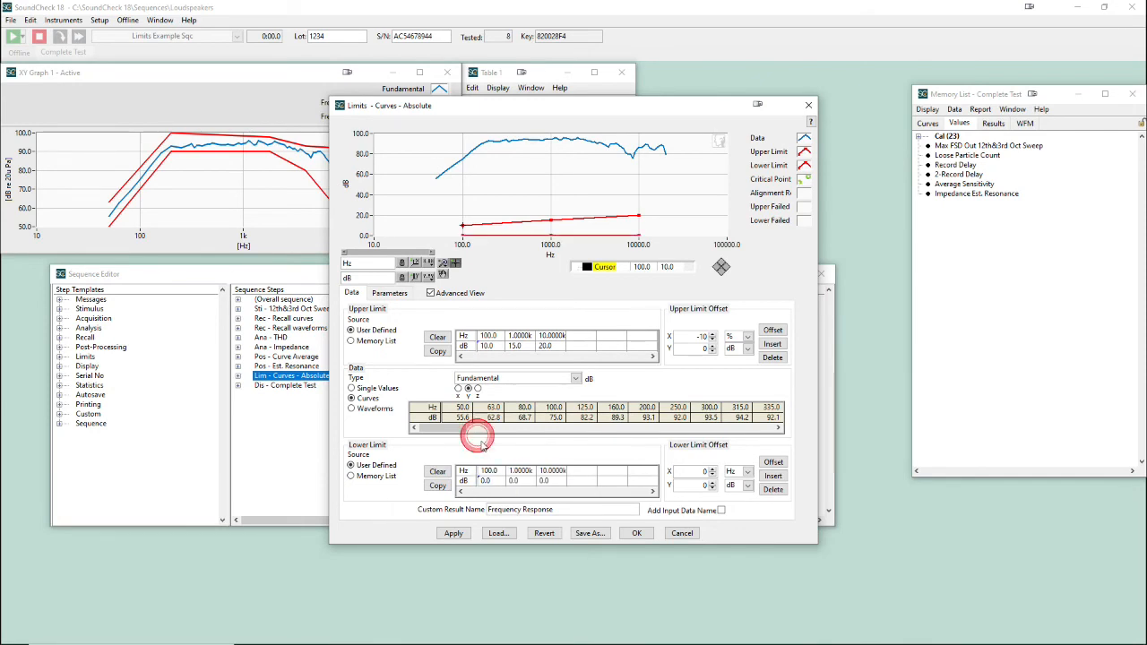
left_click(459, 537)
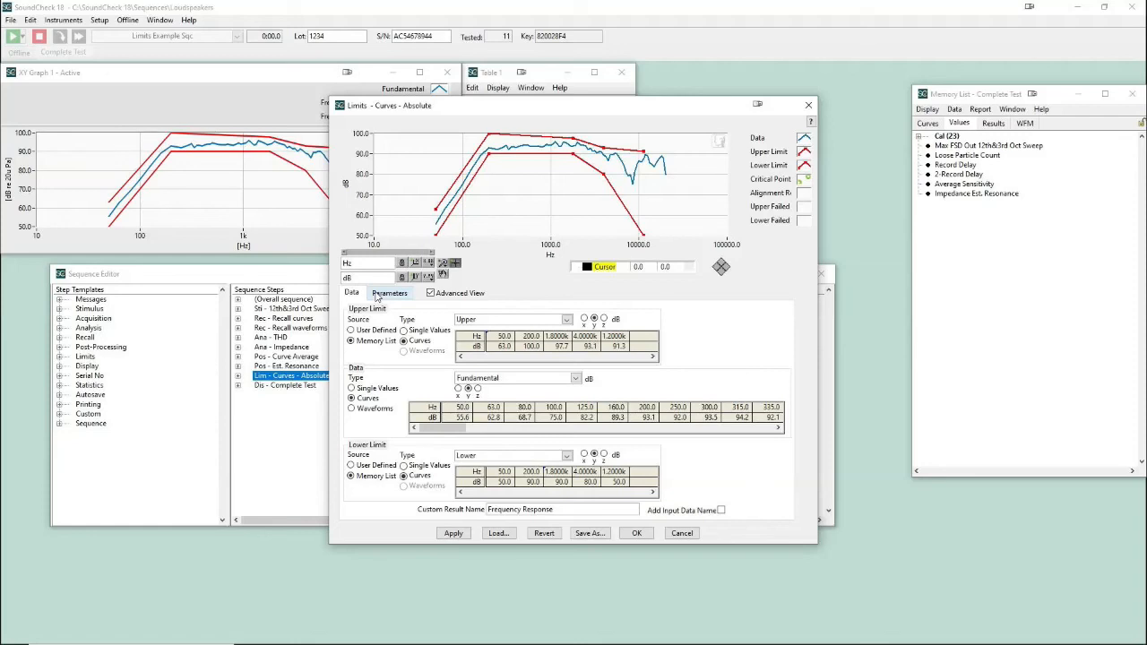
Step: Set the limits alignment to Aligned Data
left_click(385, 293)
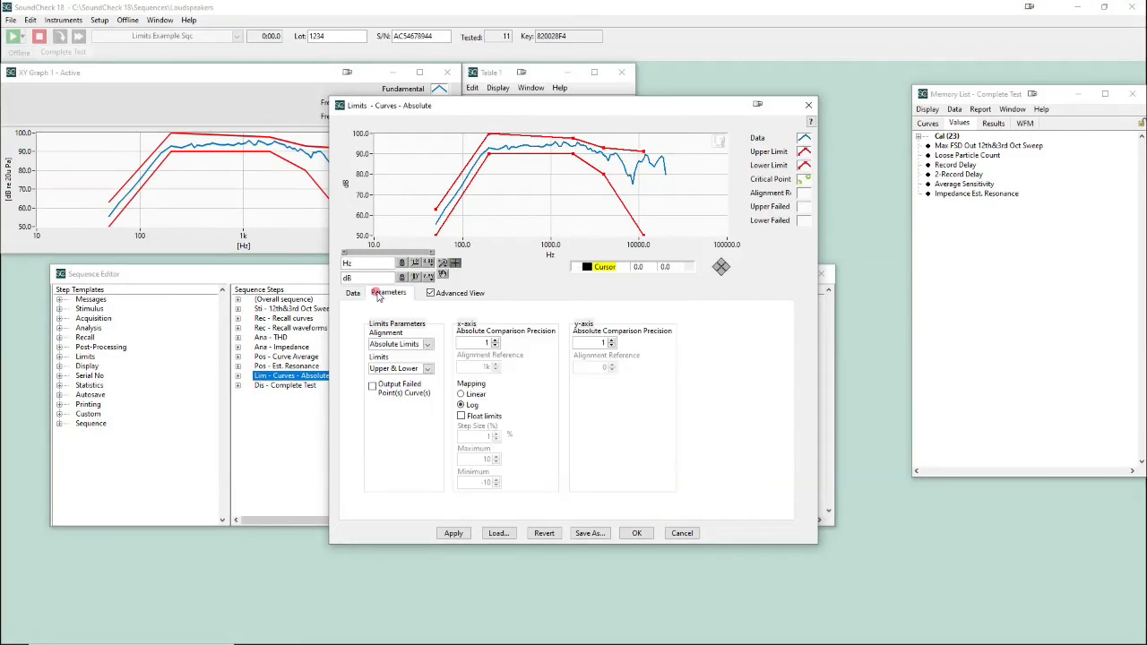
left_click(394, 345)
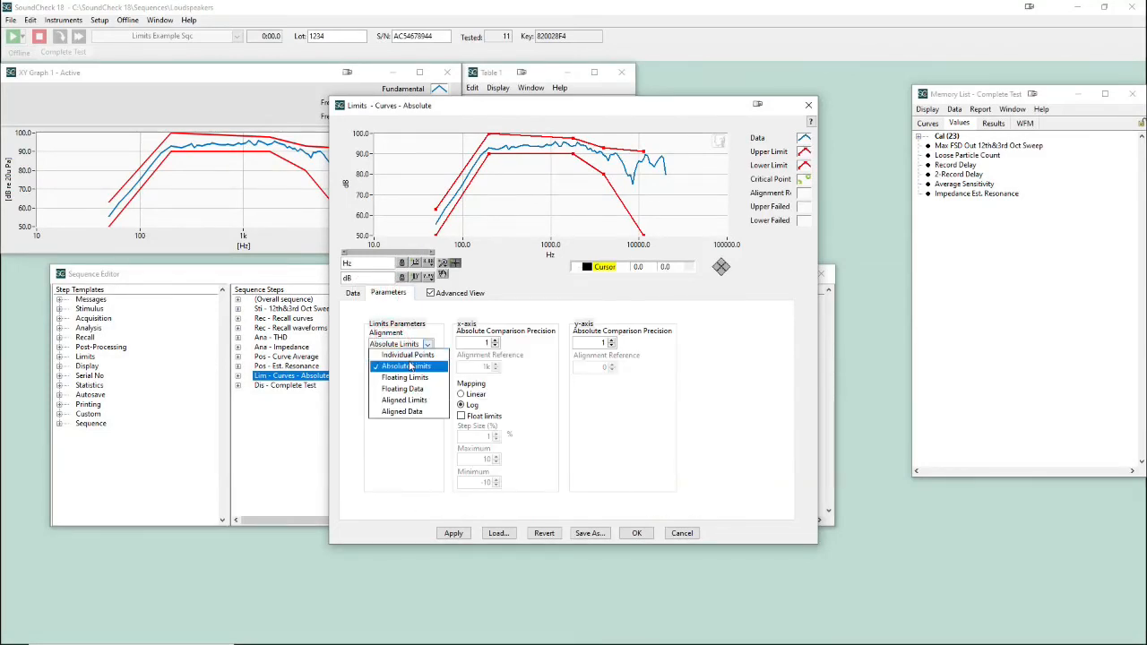
left_click(429, 411)
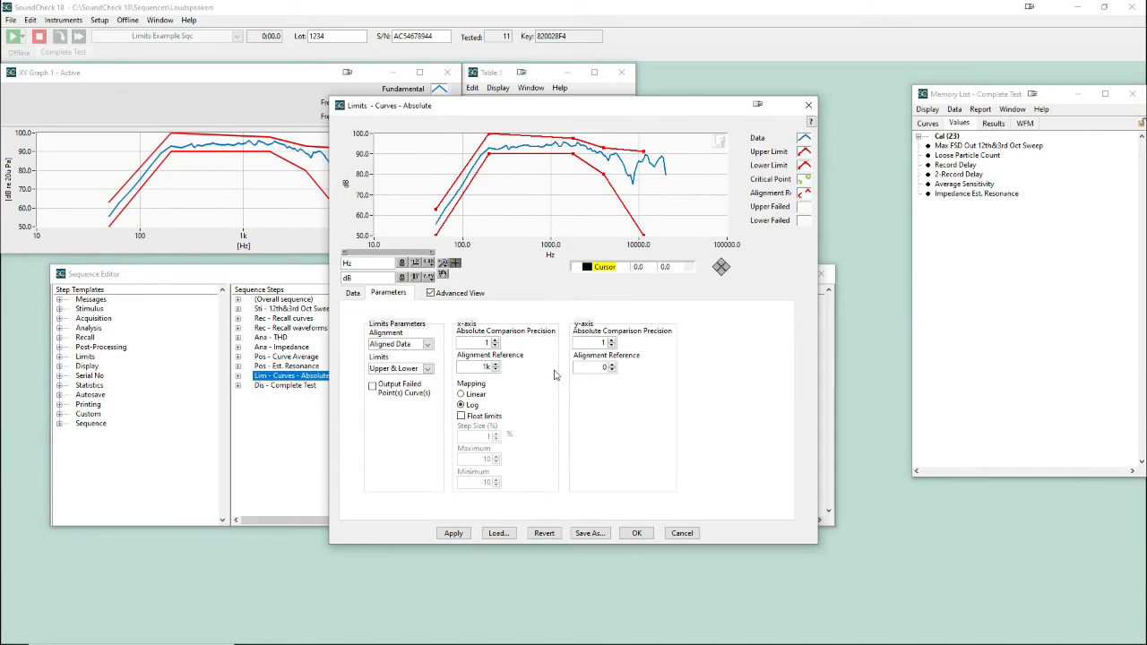
Step: Change the upper and lower limit sources from memory list curves to User Defined
left_click(353, 295)
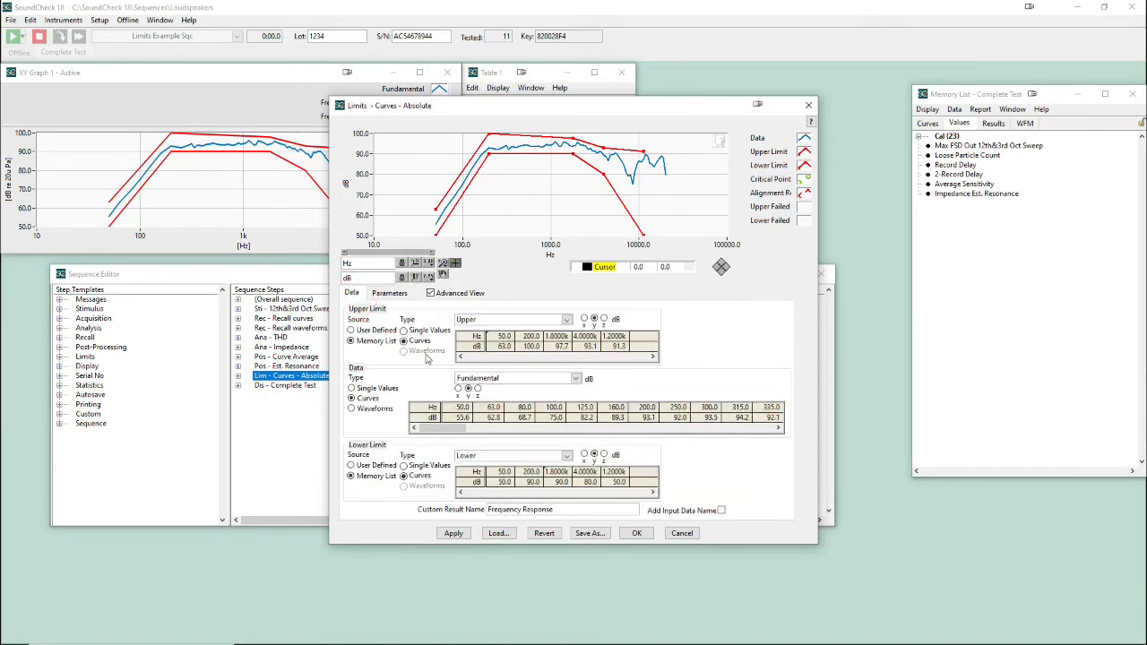
left_click(376, 330)
left_click(365, 466)
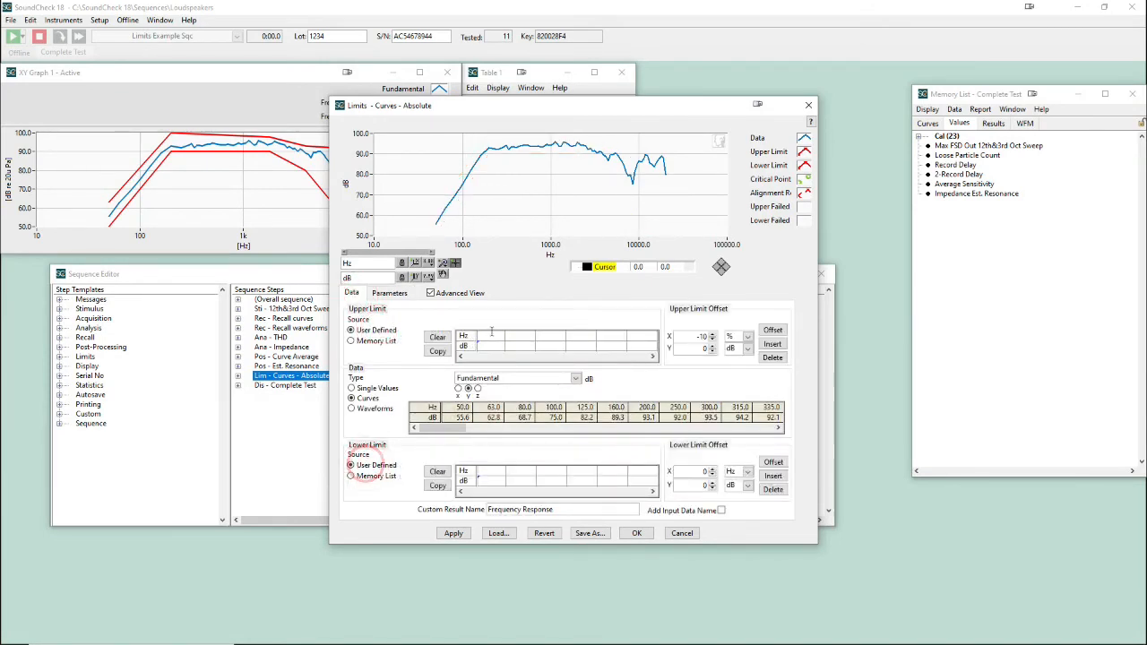
Step: Enter upper limit points at 100 Hz and 1000 Hz, both 90 dB
type("100")
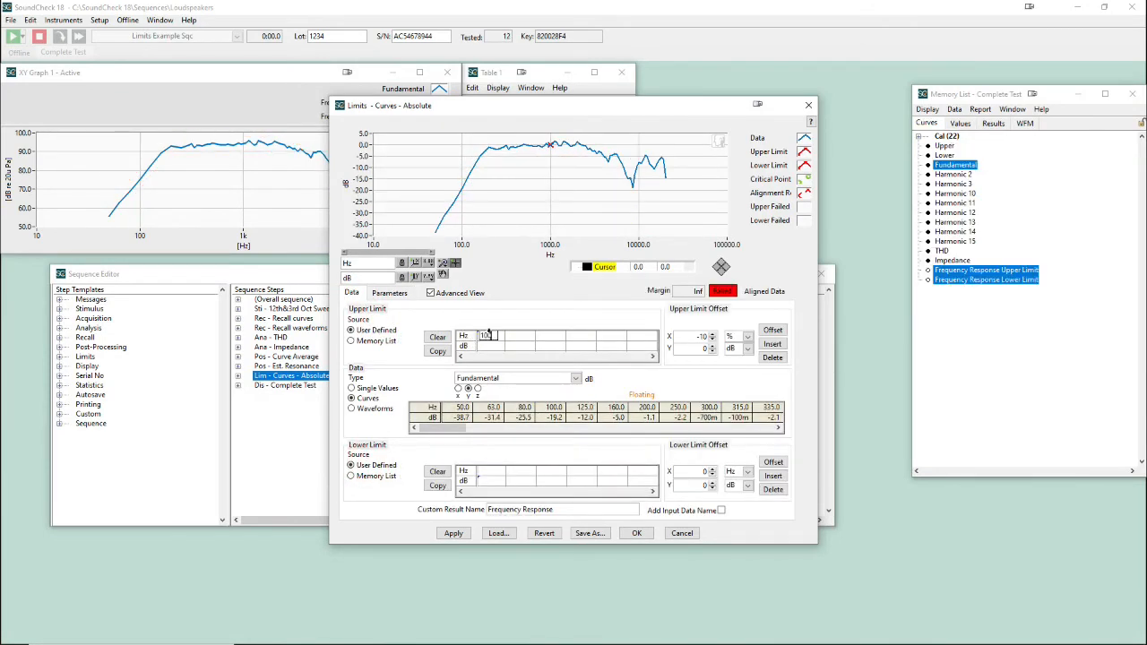
key("Tab")
type("1.000")
left_click(482, 344)
type("90")
key("Tab")
type("90")
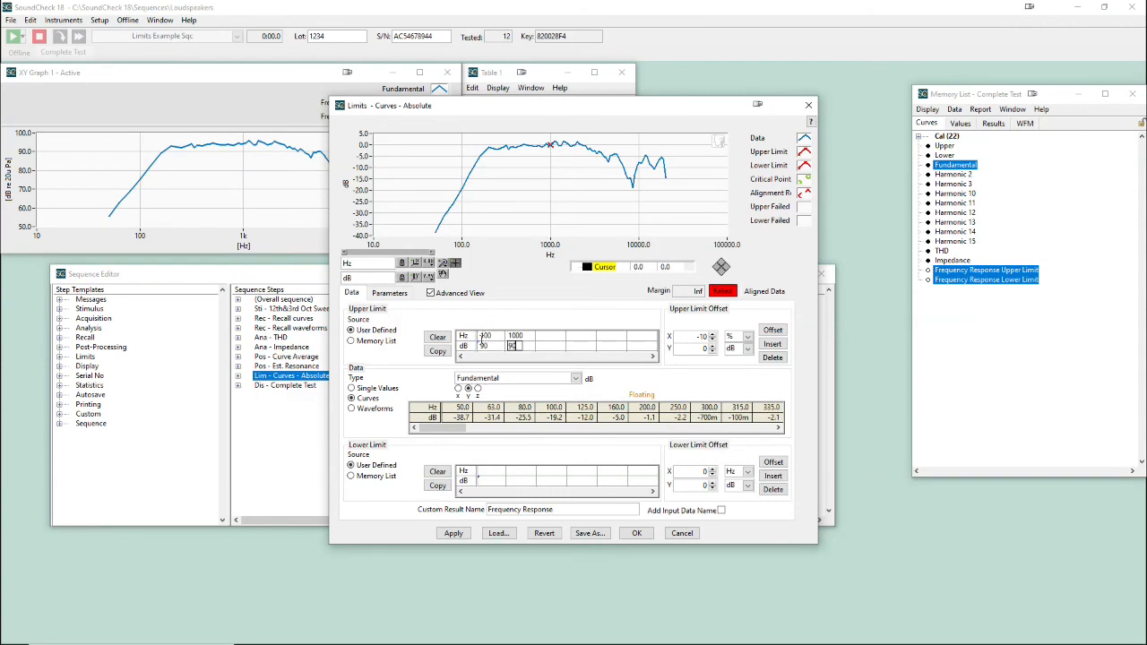
key("Return")
Step: Enter lower limit points at 100 Hz and 1000 Hz, both 0 dB, and accept the limits step settings
left_click(481, 472)
type("100")
key("Tab")
type("1000")
left_click(484, 480)
type("0")
key("Tab")
type("0")
key("Return")
left_click(636, 532)
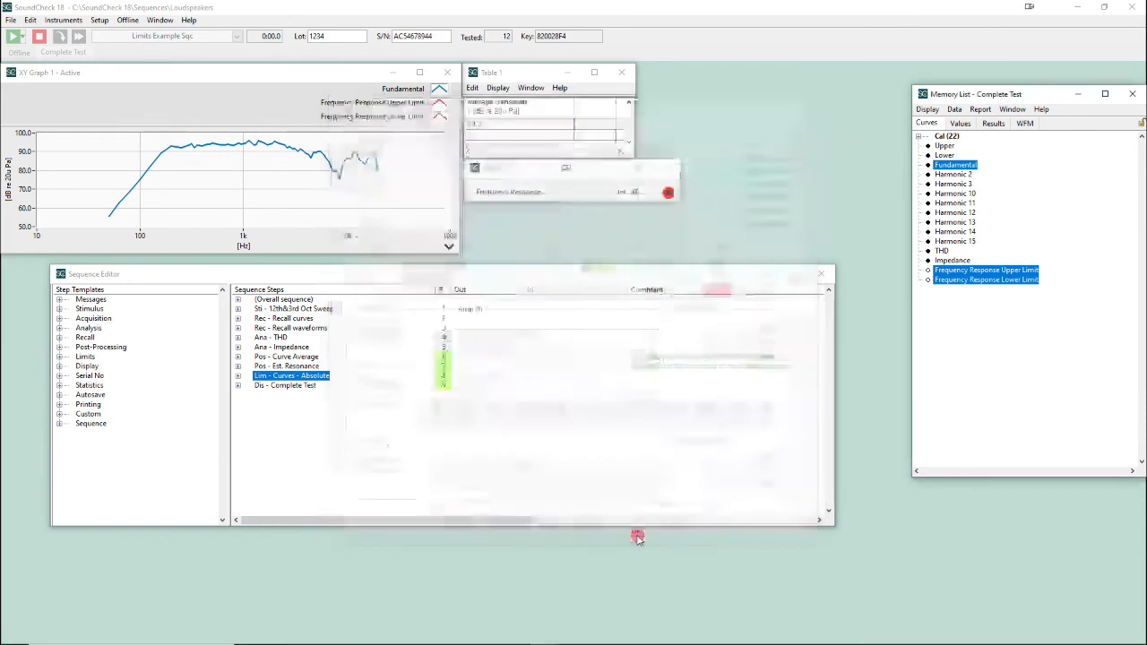
Step: Display the Fundamental Aligned curve from the memory list on a new XY graph
left_click(286, 184)
left_click(328, 390)
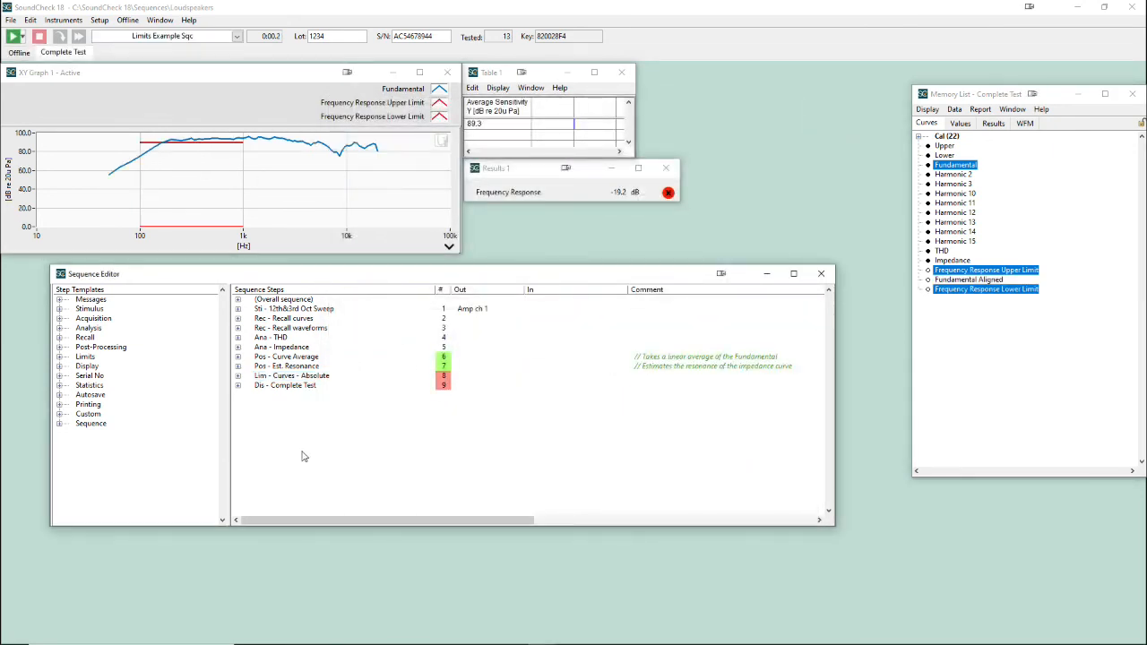
left_click(982, 340)
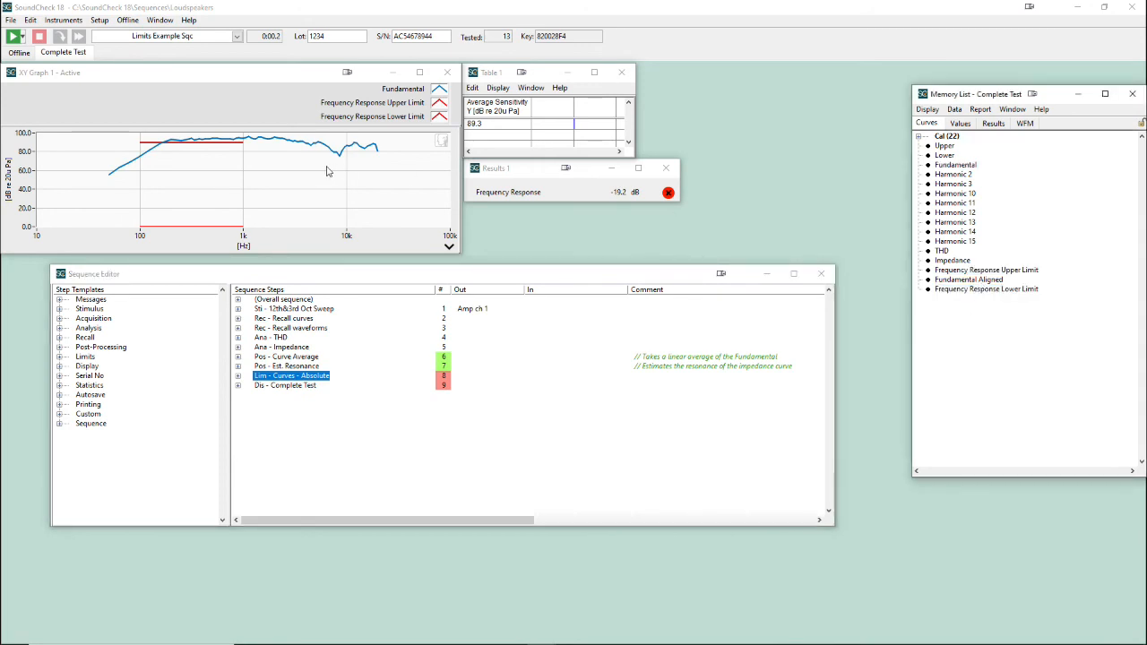
left_click(979, 283)
double_click(978, 283)
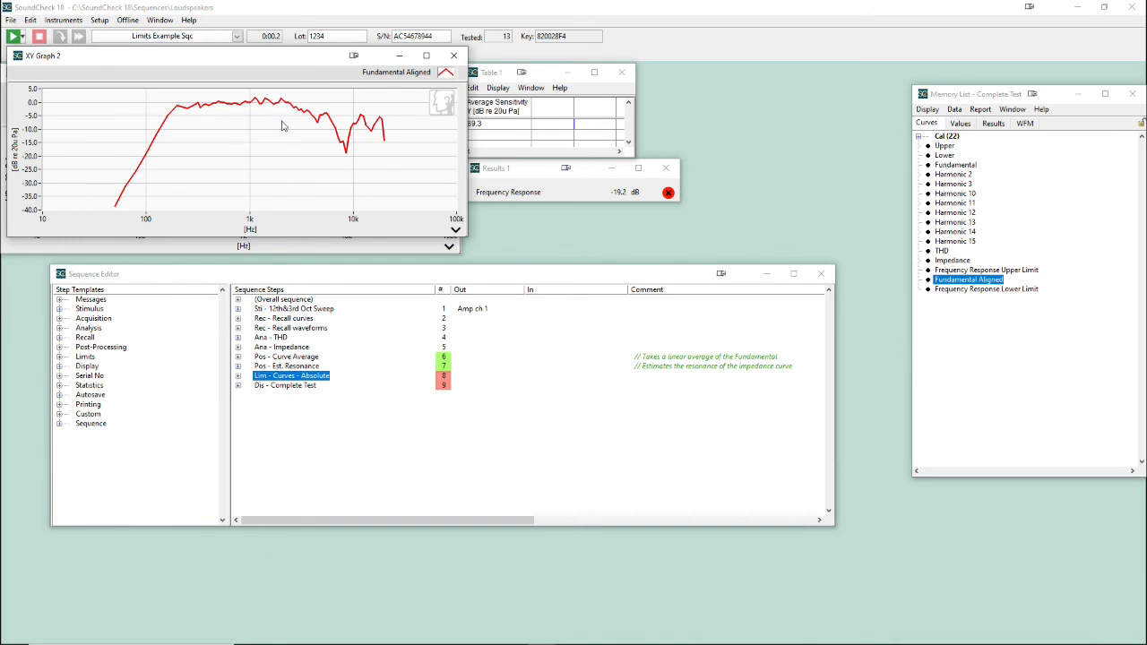
Step: Display the Fundamental Aligned curve in a new table and look through its values
right_click(959, 280)
mouse_move(999, 295)
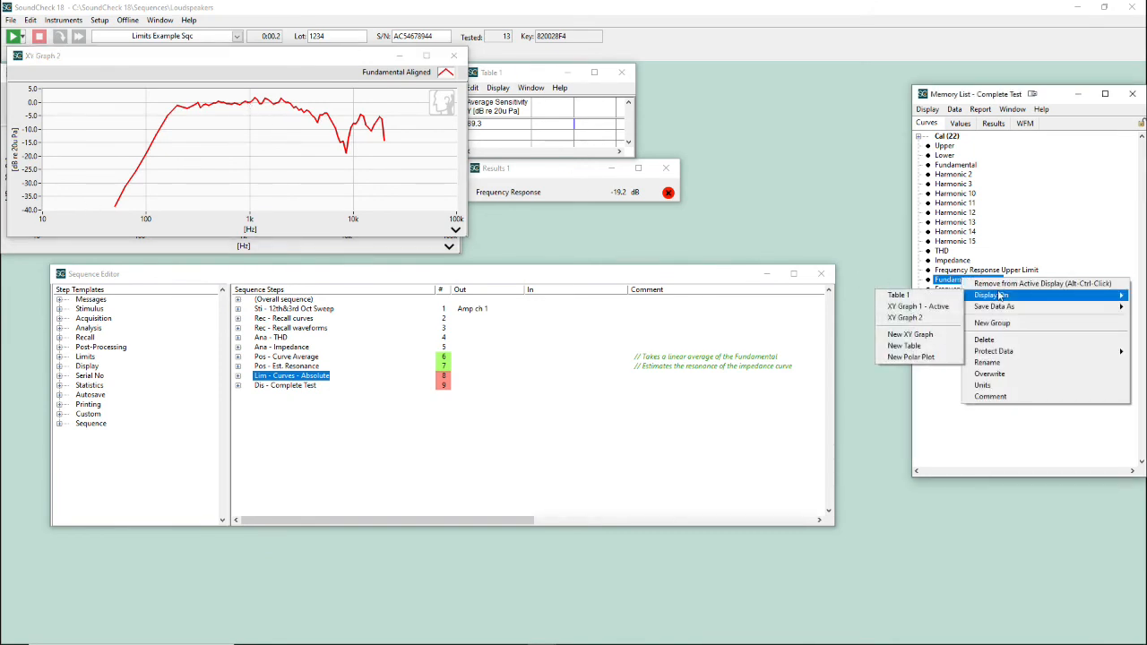
left_click(914, 346)
scroll(625, 244, "down", 6)
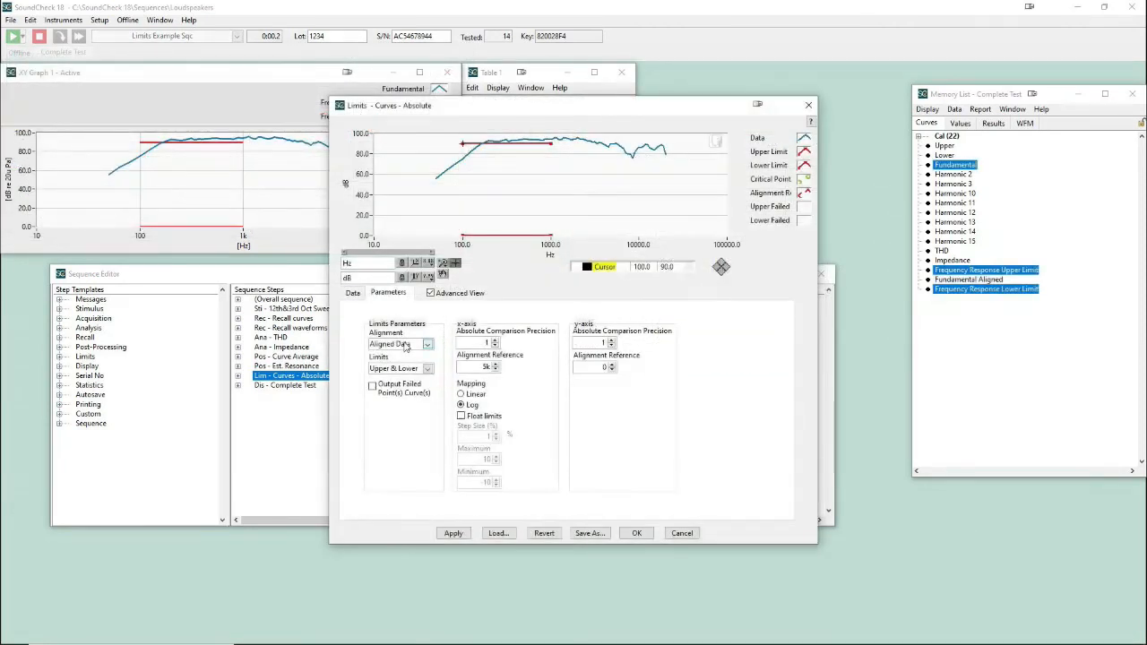
Step: Set the limits alignment to Absolute Limits with Lower Only limits, and enable Output Failed Point(s) Curve(s)
left_click(405, 346)
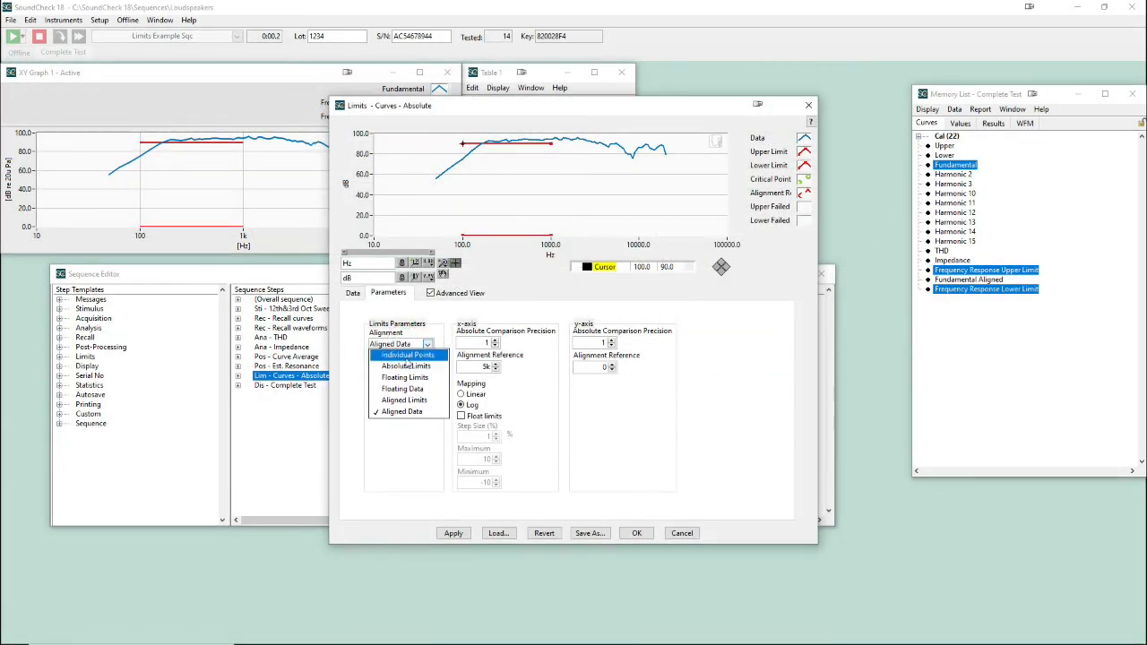
left_click(409, 368)
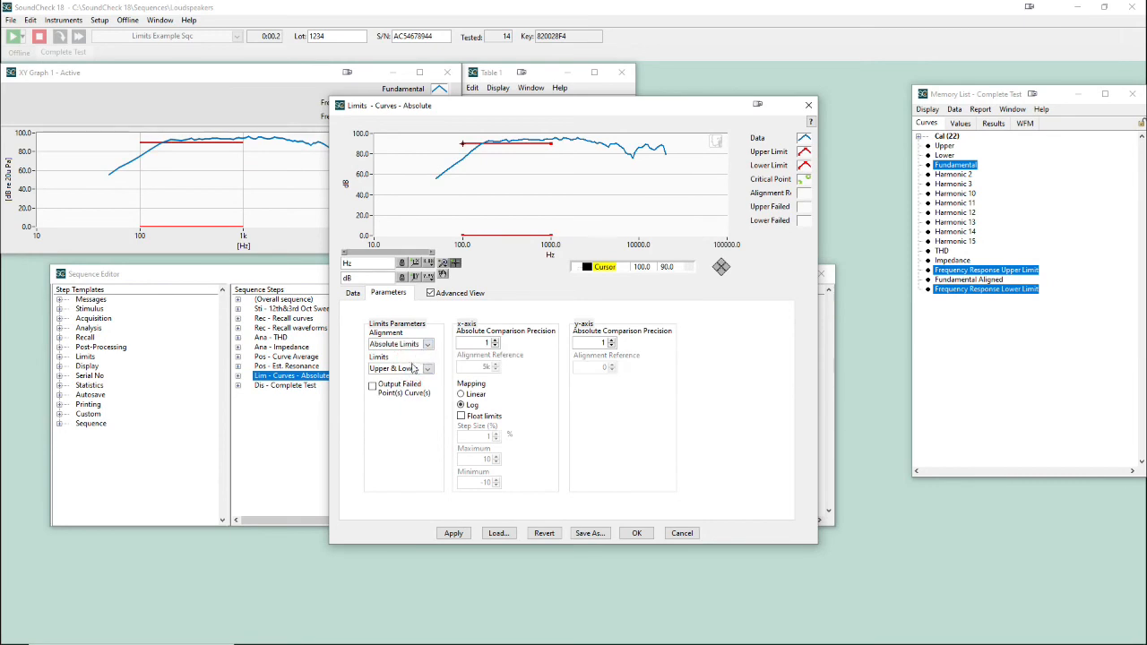
left_click(408, 369)
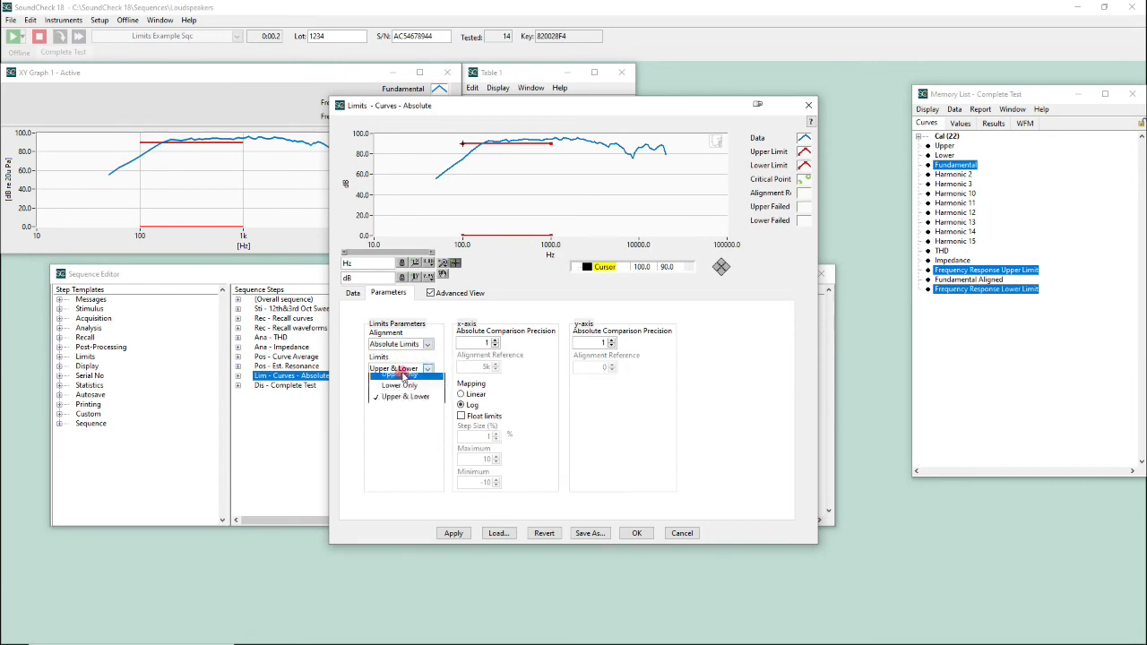
left_click(401, 390)
left_click(372, 388)
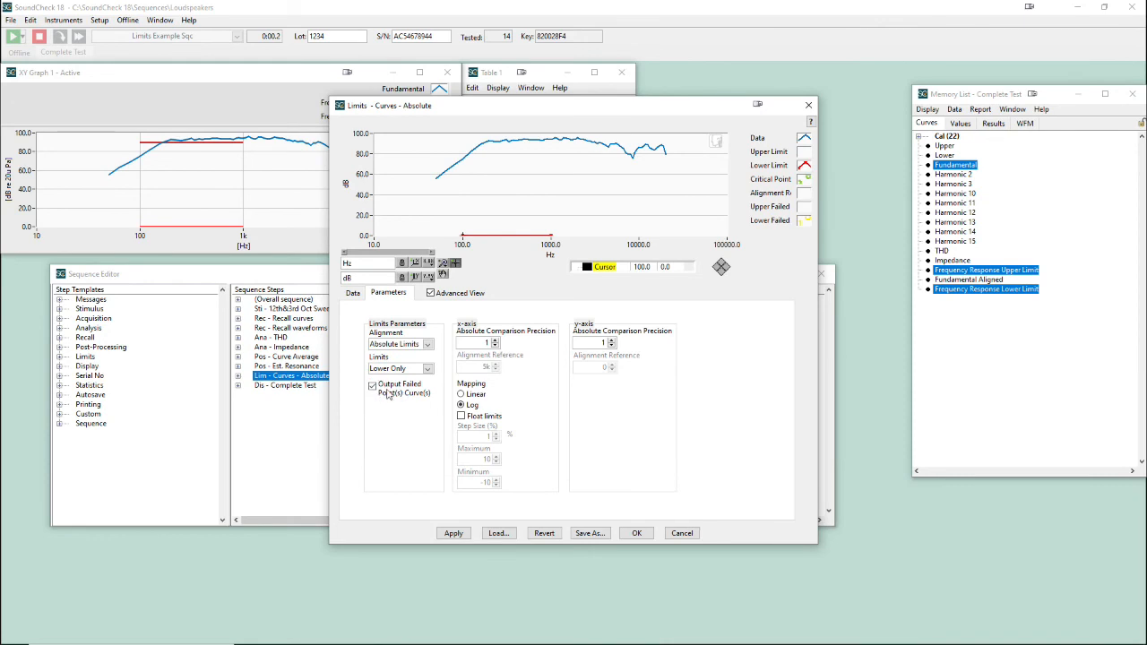
Step: Enter lower limit points of 80 dB at 1000 Hz and 85 dB at 20 kHz, apply them and accept the step settings
left_click(352, 293)
double_click(489, 472)
type("1000")
key("Tab")
type("20")
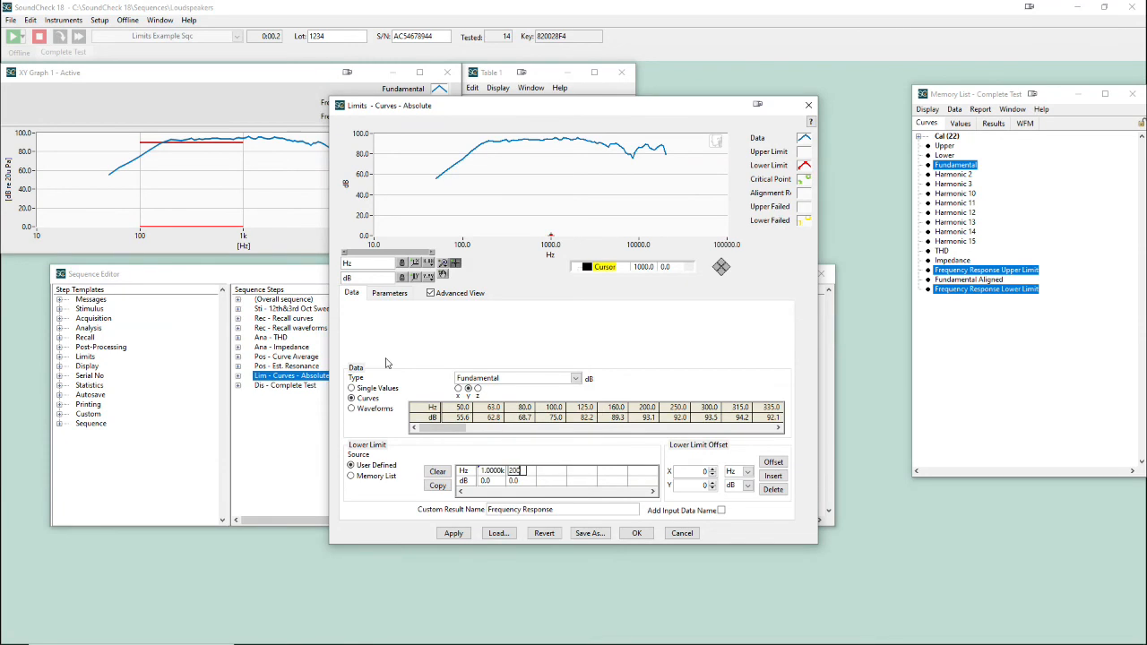
double_click(488, 481)
type("80")
key("Tab")
type("85")
key("Tab")
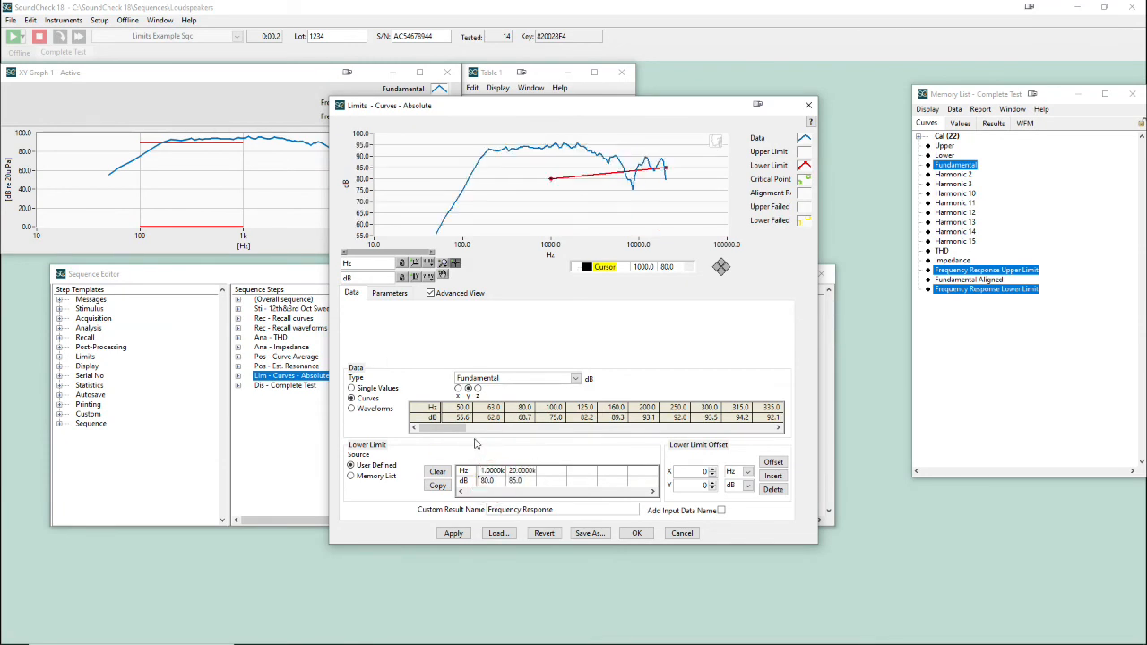
left_click(453, 533)
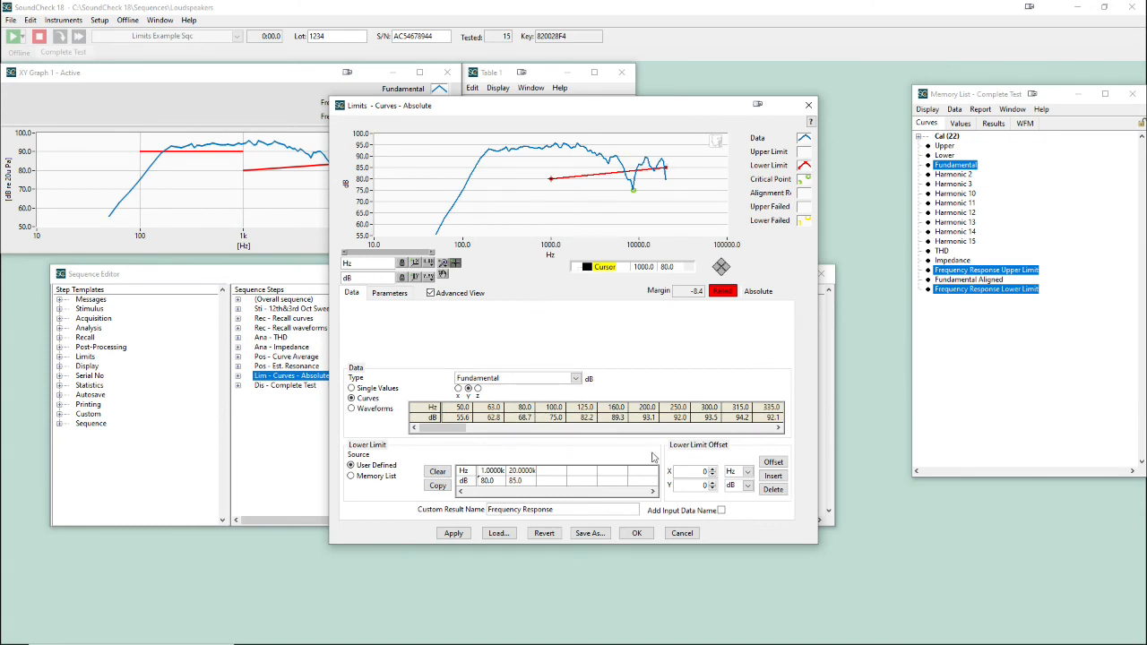
left_click(636, 533)
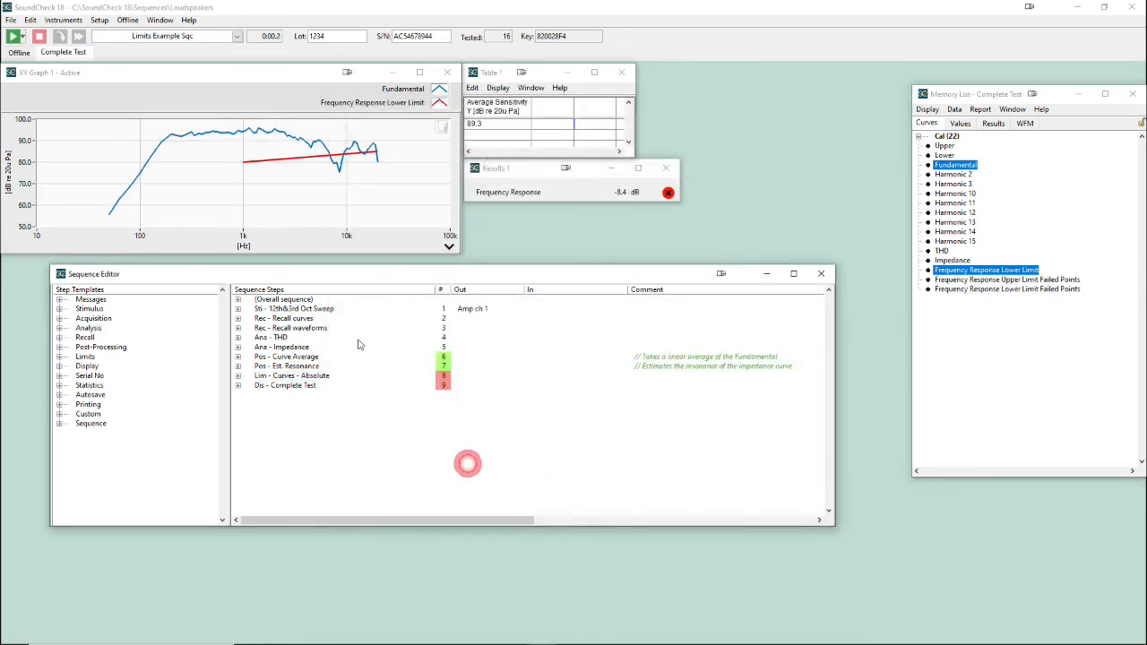
Step: View the Frequency Response Lower Limit Failed Points curve on a new XY graph and close the graph
left_click(1002, 289)
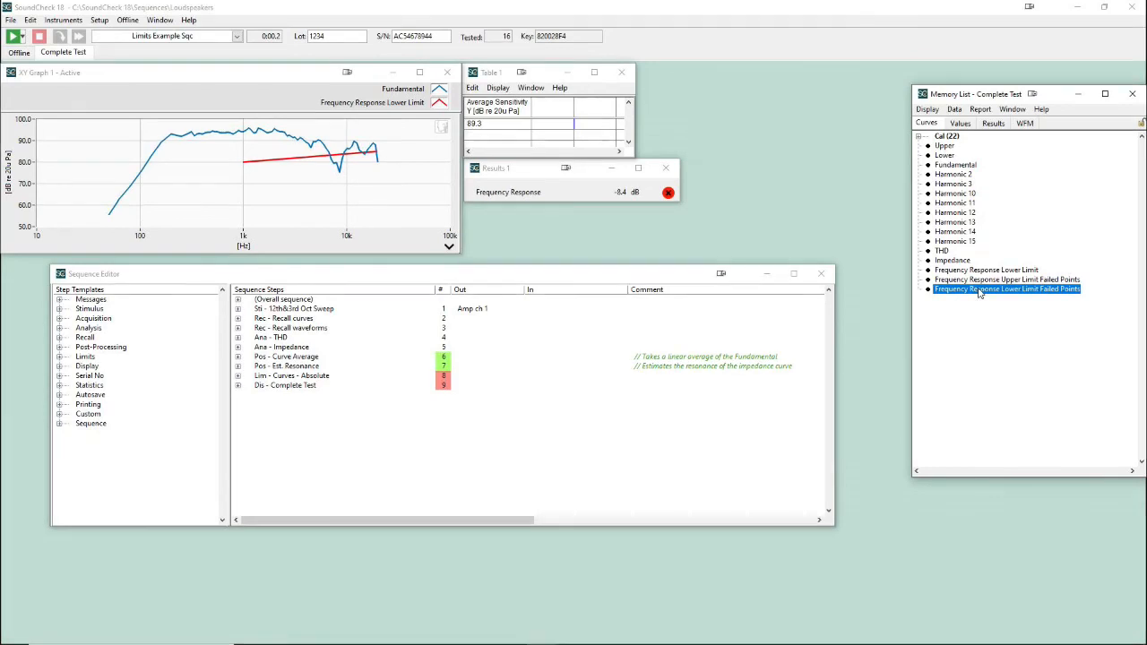
double_click(979, 290)
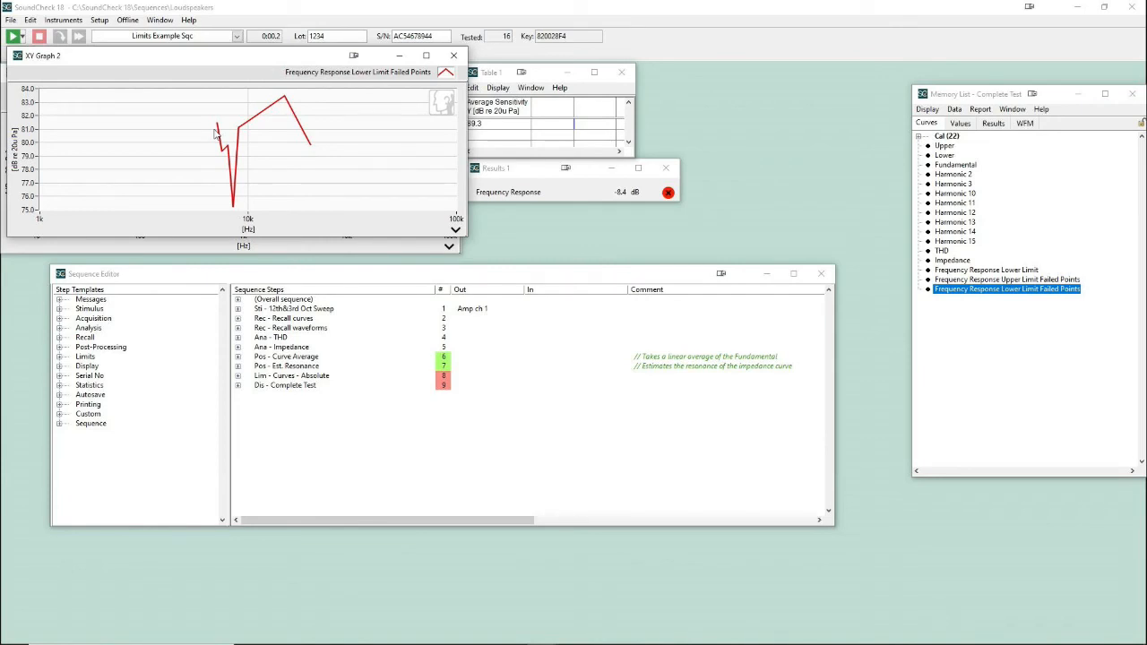
left_click(453, 55)
Step: Display the Frequency Response Lower Limit Failed Points curve in a new table, add the Fundamental curve to it and enlarge the table
right_click(956, 289)
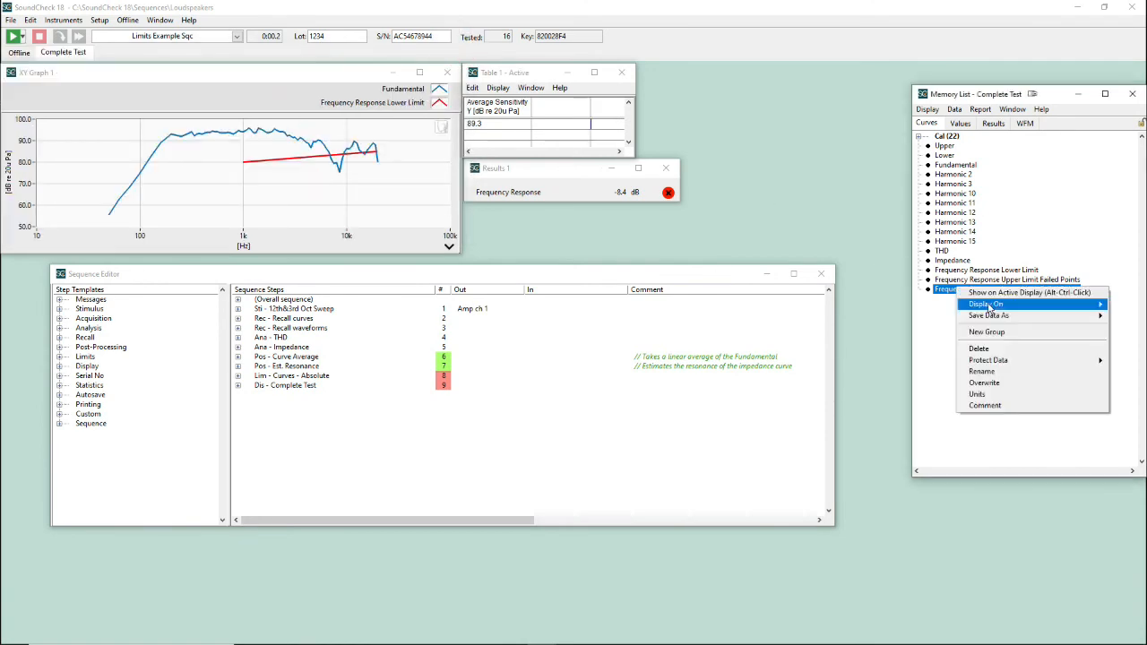
mouse_move(966, 309)
left_click(911, 343)
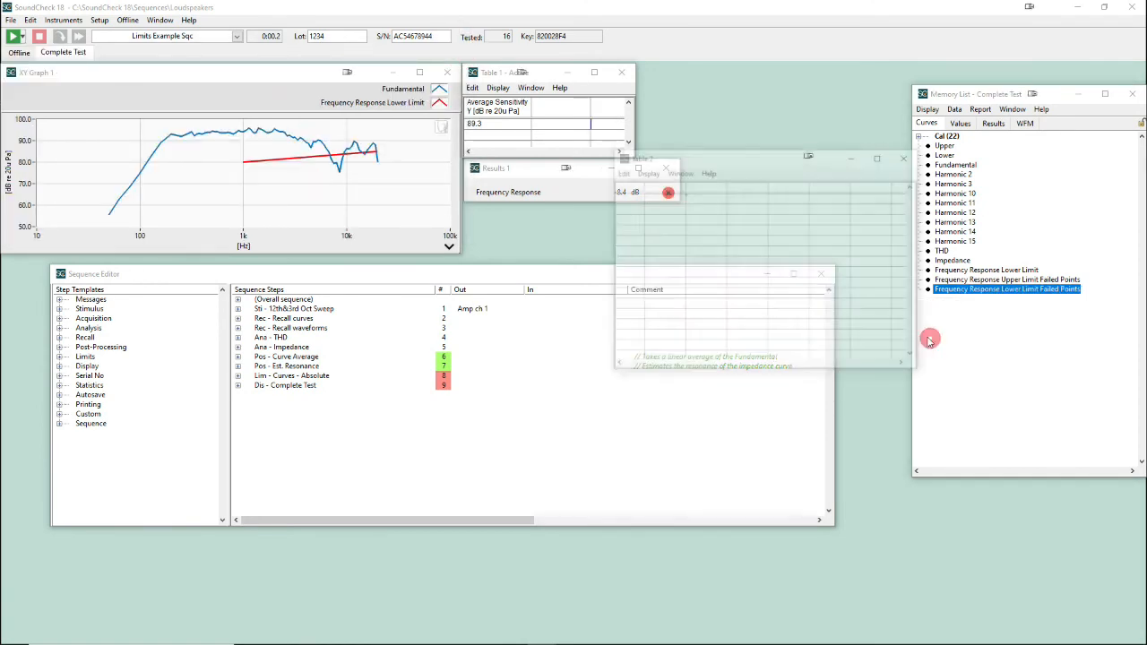
left_click_drag(696, 175, 404, 282)
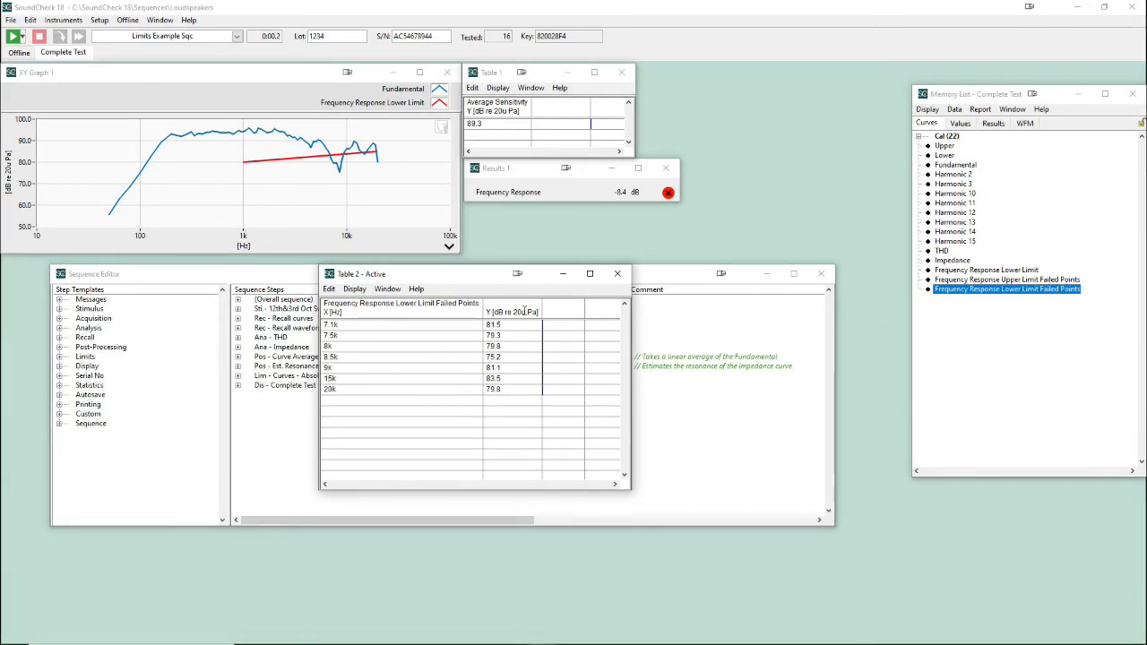
left_click_drag(955, 165, 586, 453)
left_click_drag(630, 490, 730, 541)
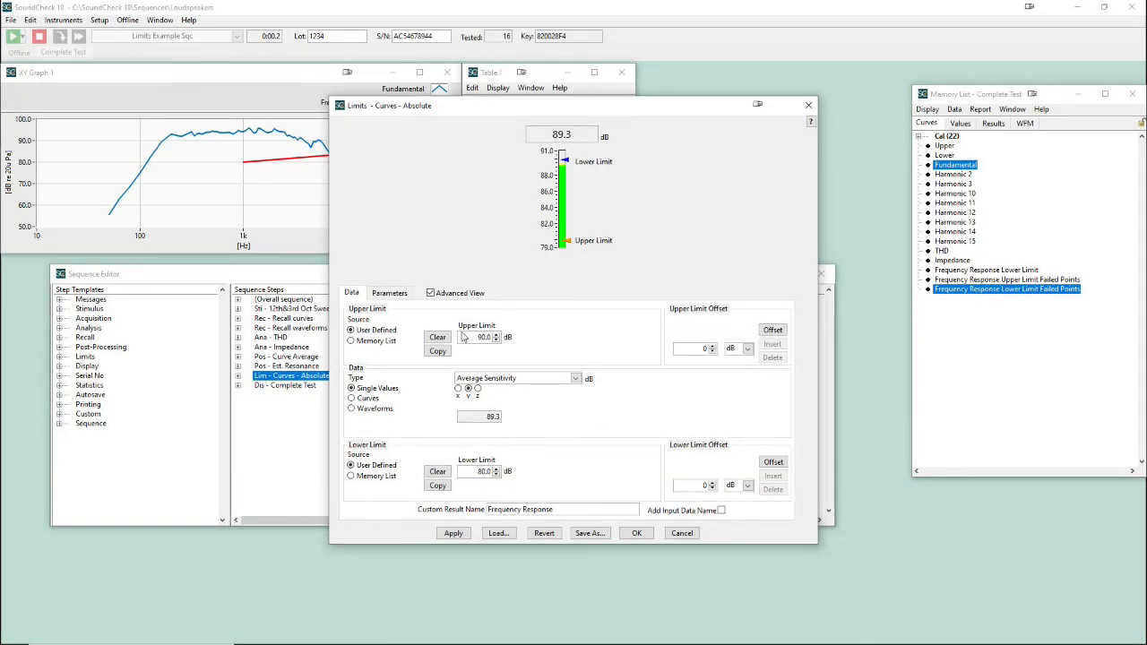
Step: Set the upper limit of the Average Sensitivity single value to 89.25 dB and apply the limits
double_click(484, 337)
type("89.25")
key("BackSpace")
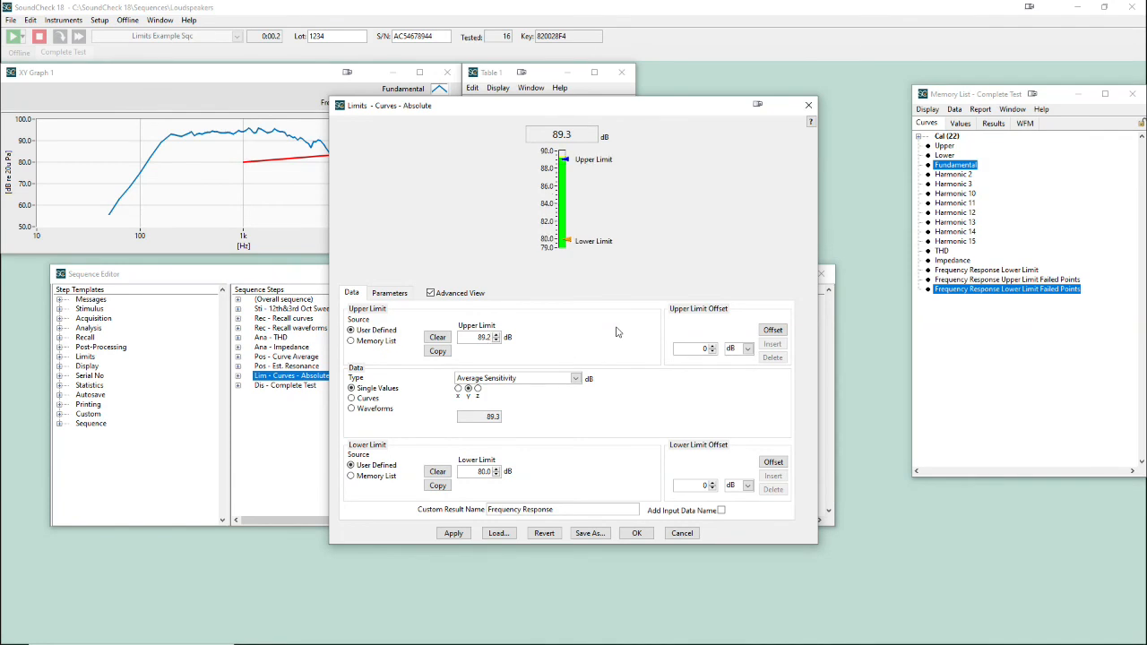
left_click(453, 533)
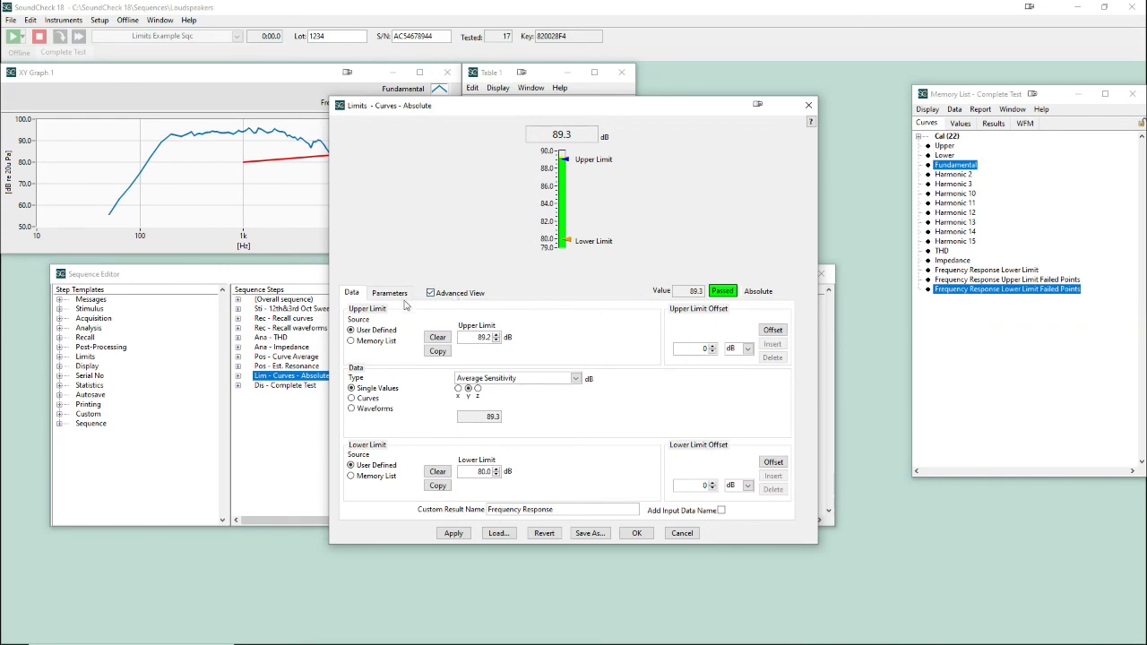
Step: Set the y-axis Absolute Comparison Precision to 4 and reapply the Average Sensitivity limits
left_click(401, 295)
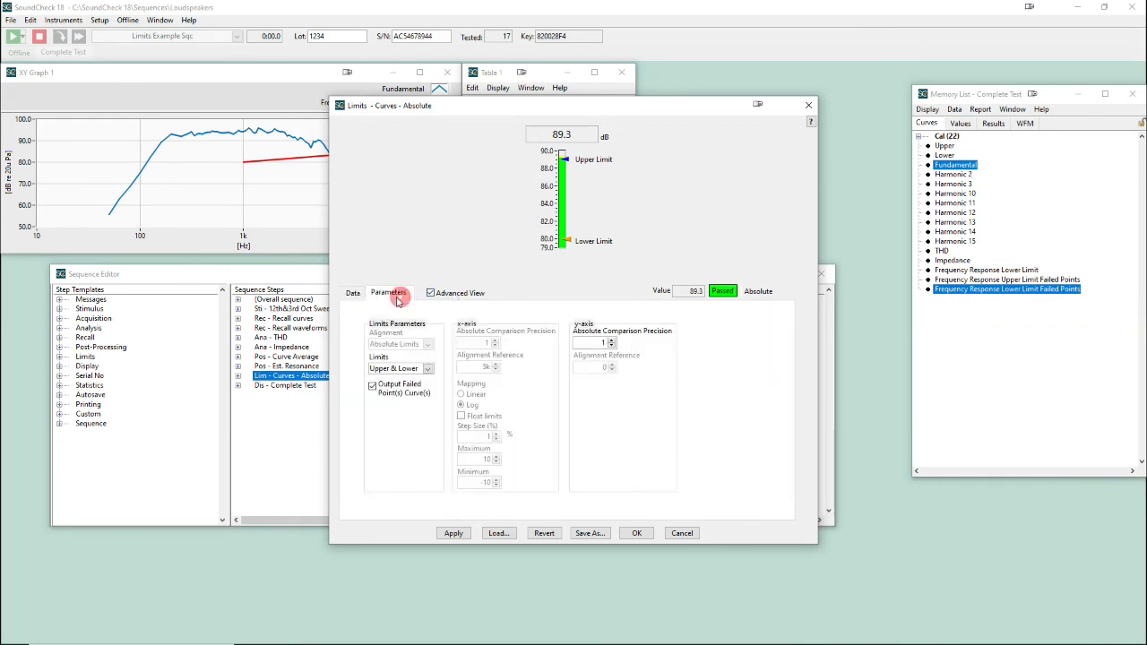
left_click(611, 342)
left_click(611, 342)
left_click(611, 342)
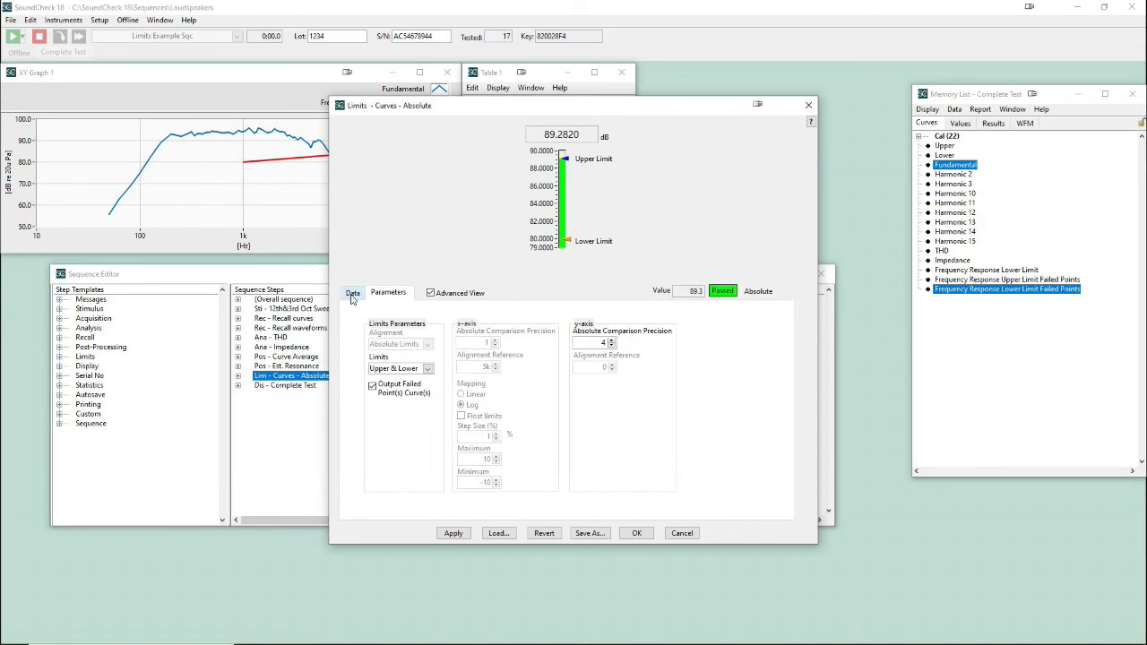
left_click(352, 296)
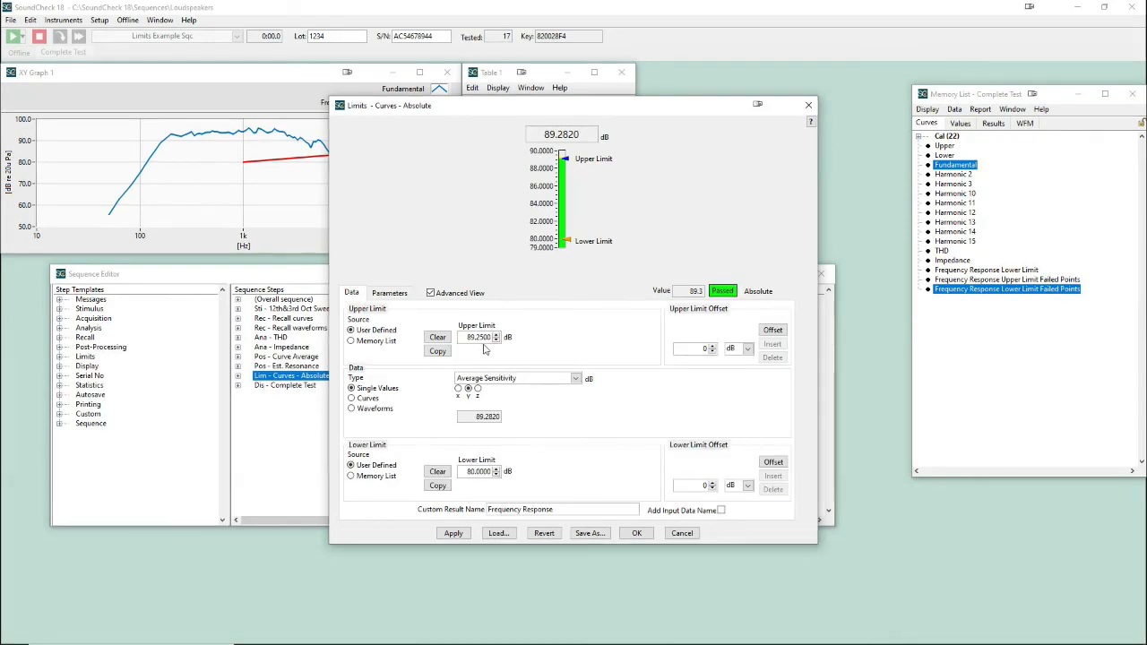
left_click(455, 533)
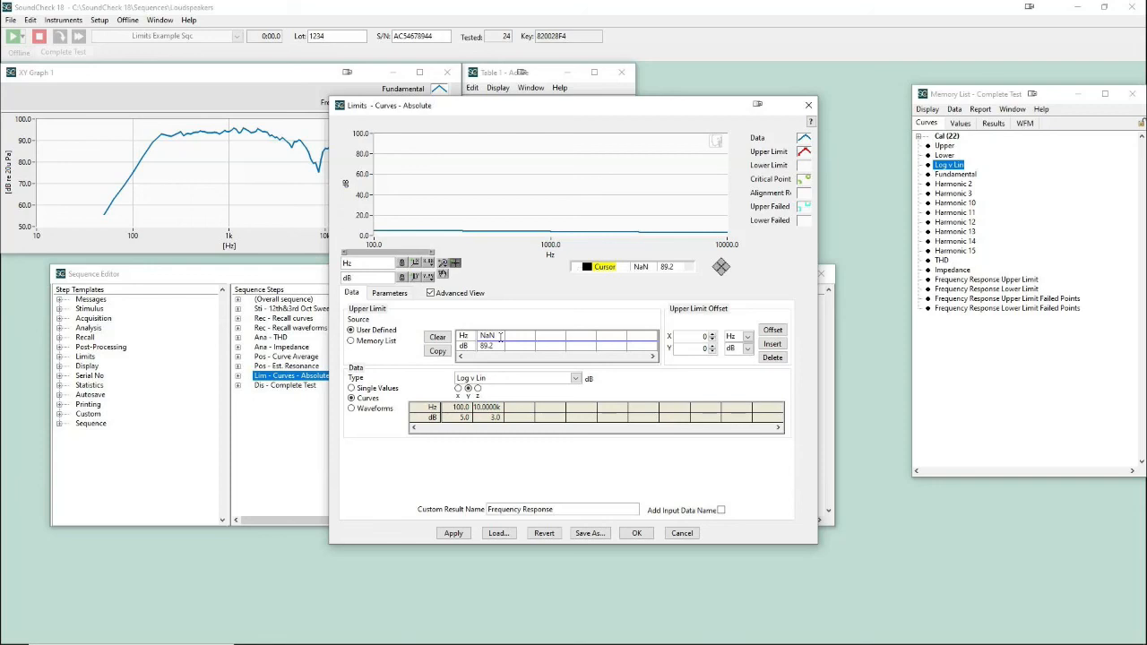
Step: Enter upper limit points at 1000 Hz and 20000 Hz, both 4.4 dB, for the Log v Lin curve and apply the limits
left_click(499, 336)
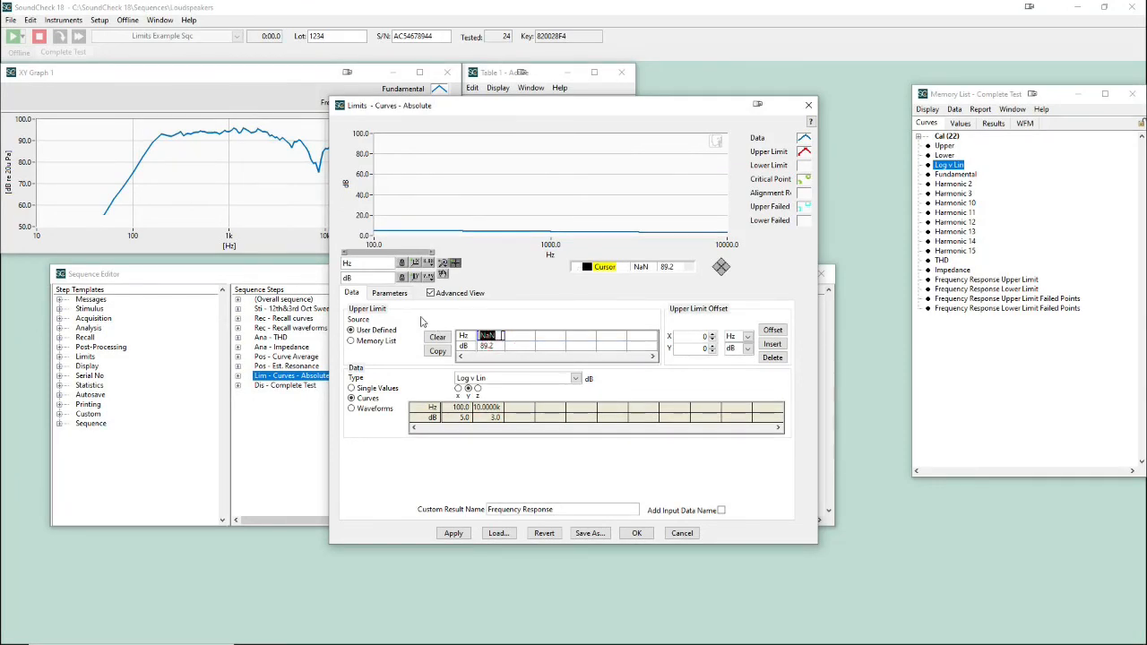
type("1000")
key("Tab")
type("20000")
double_click(492, 345)
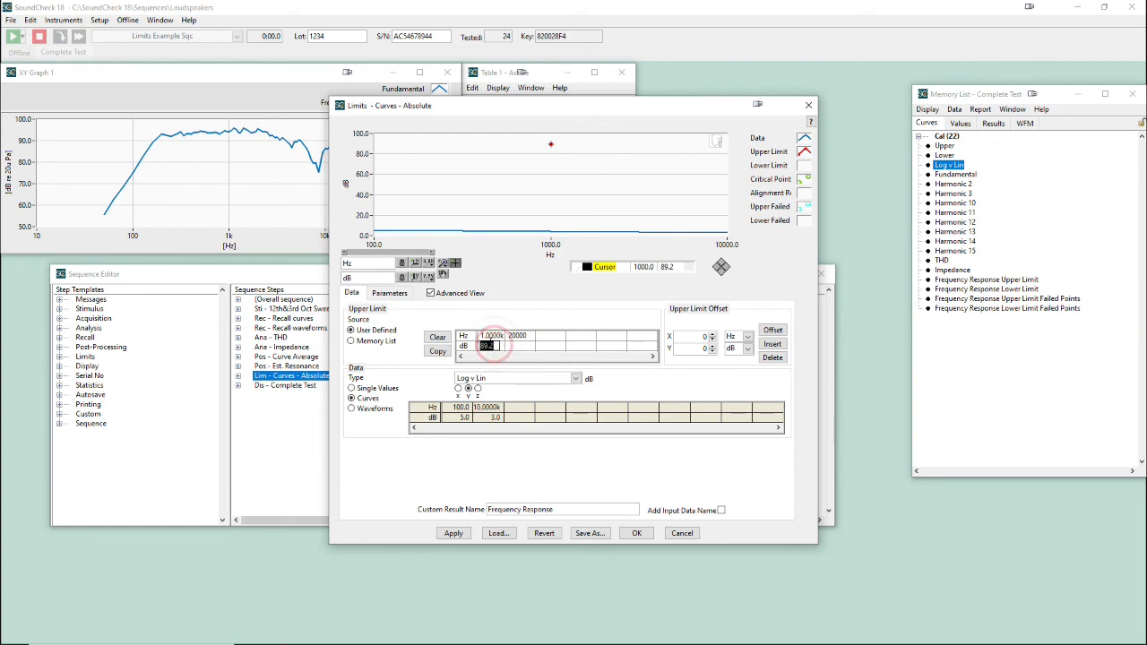
type("4.4")
key("Tab")
type("4.4")
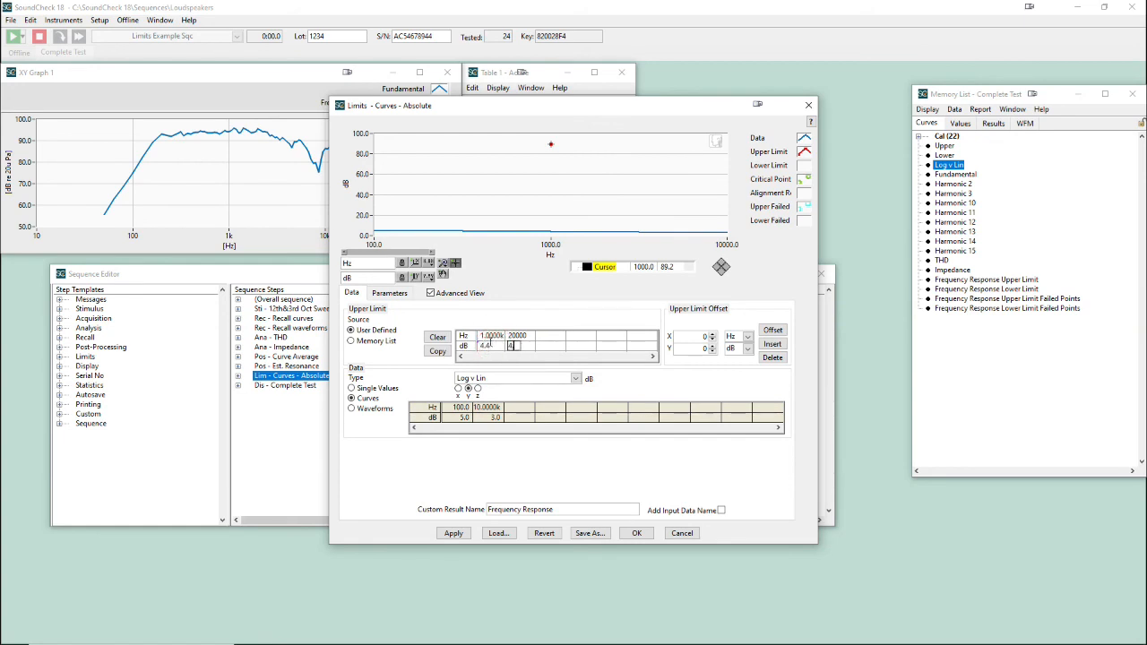
key("Return")
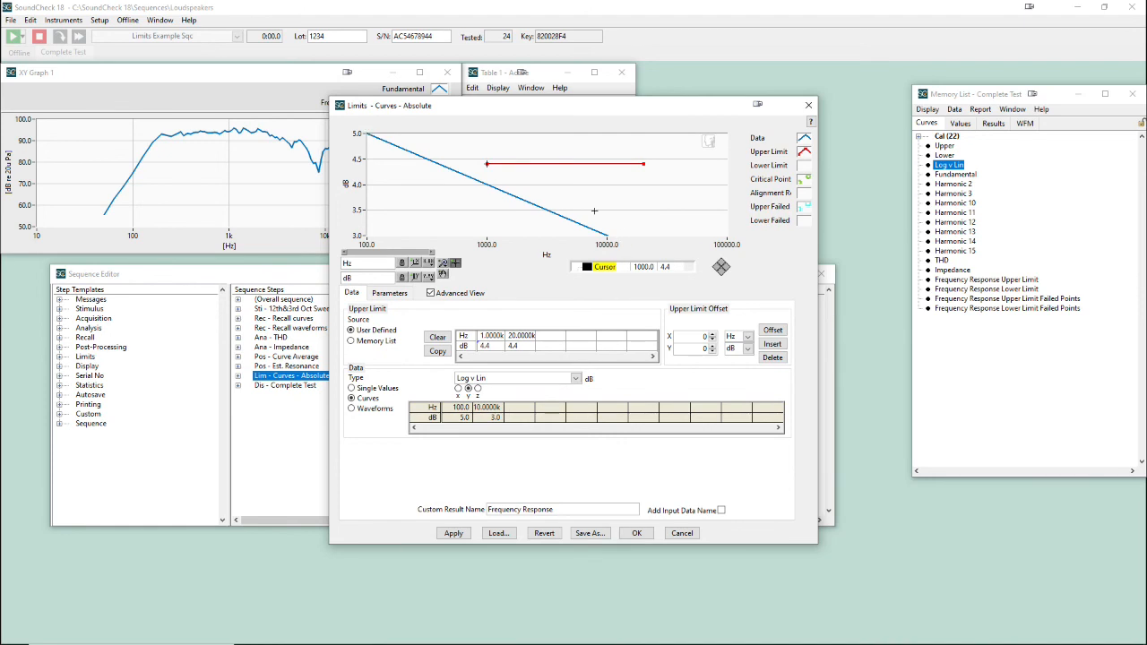
left_click(445, 533)
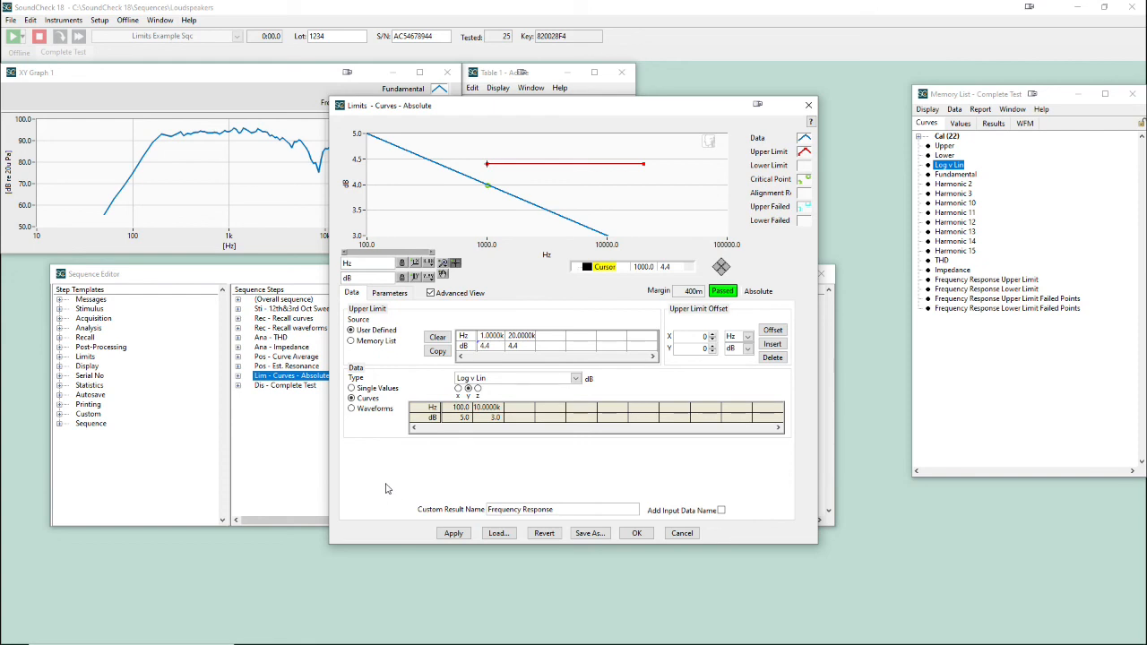
Step: Apply the limits with Linear x-axis mapping and switch the preview graph's x-axis scale to linear
left_click(390, 293)
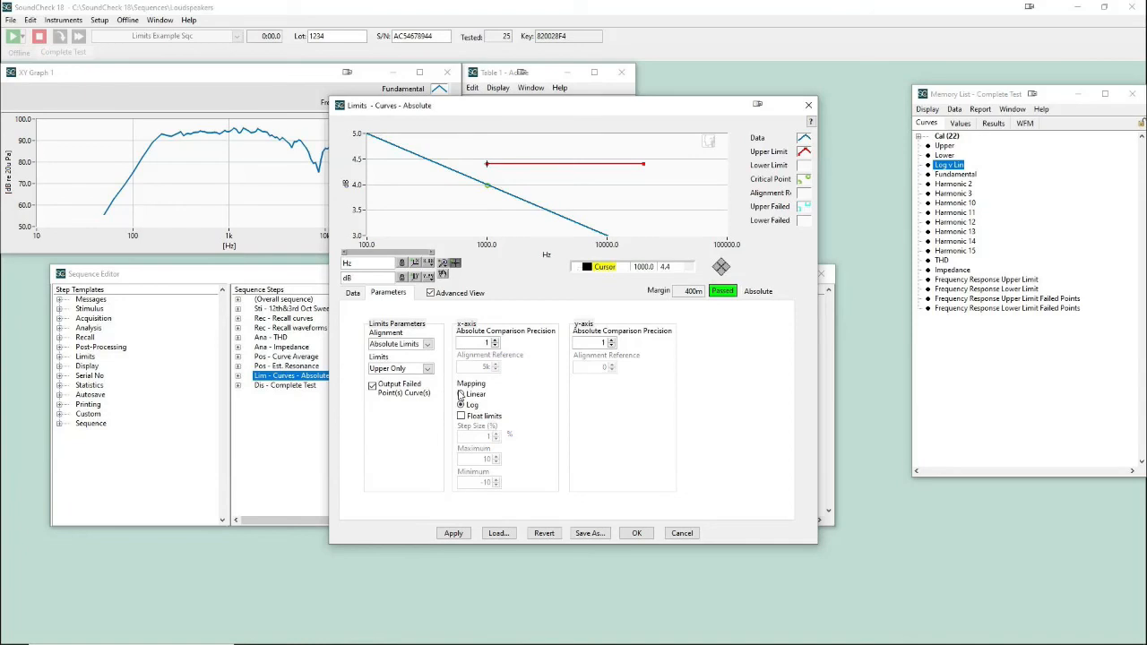
left_click(460, 394)
left_click(454, 533)
left_click(430, 263)
mouse_move(507, 292)
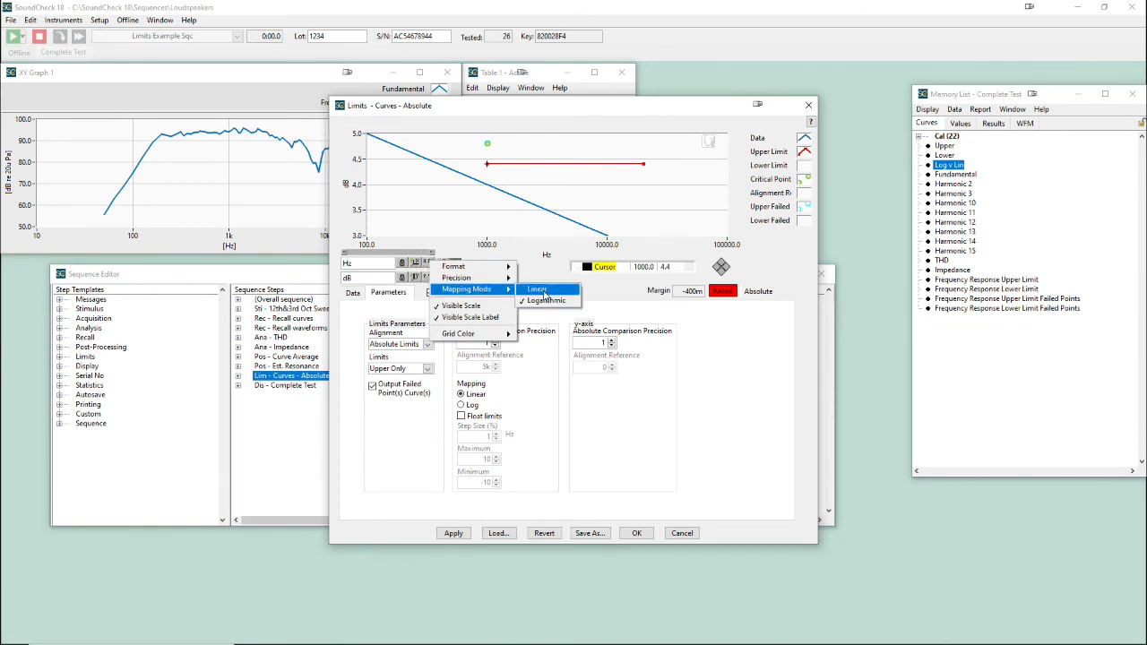
left_click(540, 289)
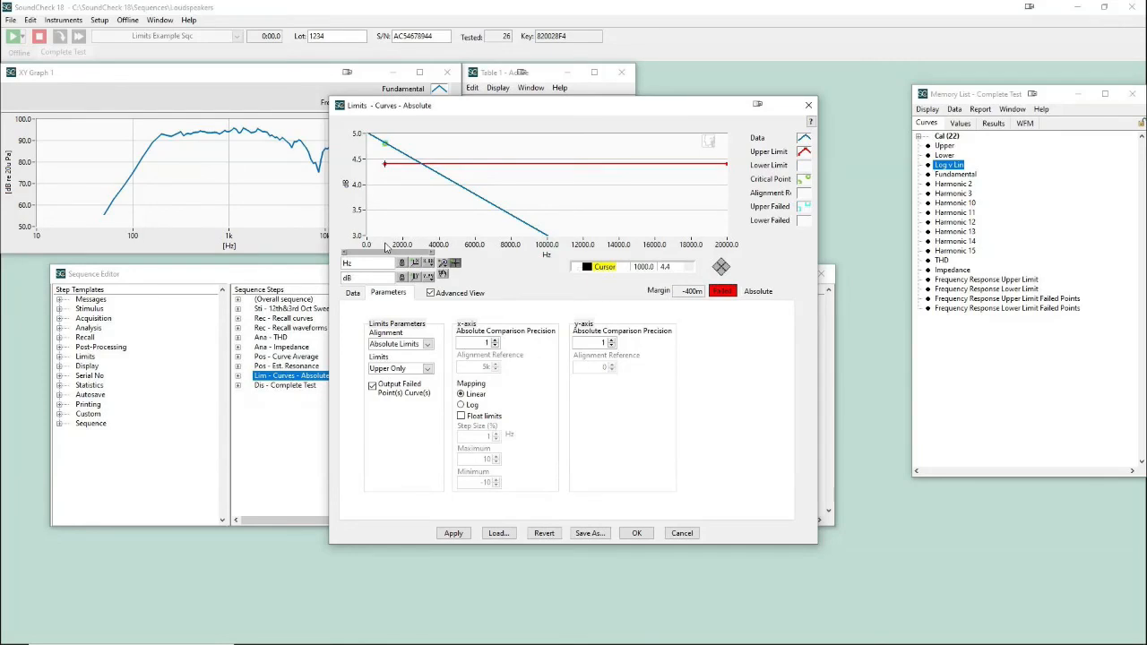
Step: Set the x-axis mapping to Log, enable Float limits, and apply the limits to check the upper limit points
left_click(461, 404)
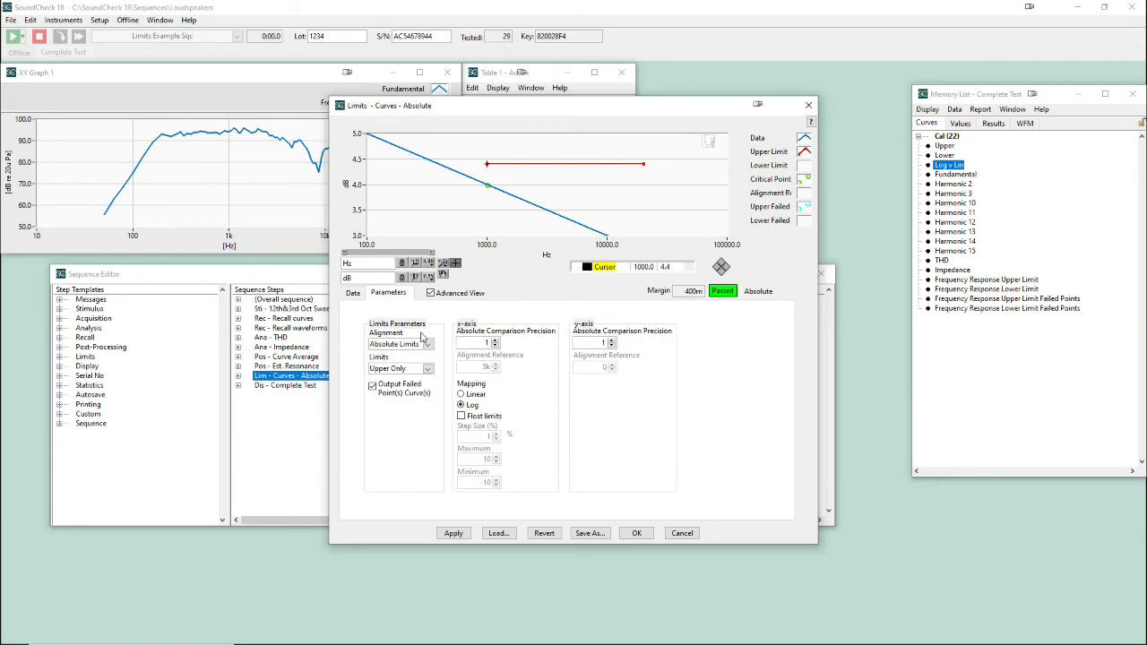
left_click(465, 418)
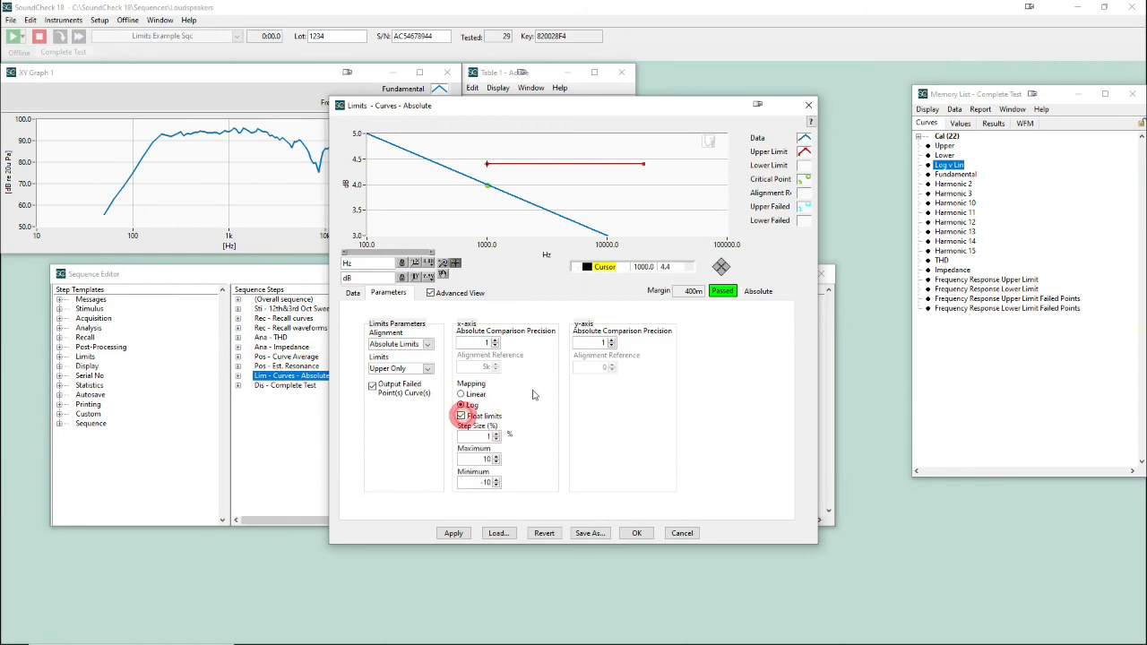
left_click(351, 294)
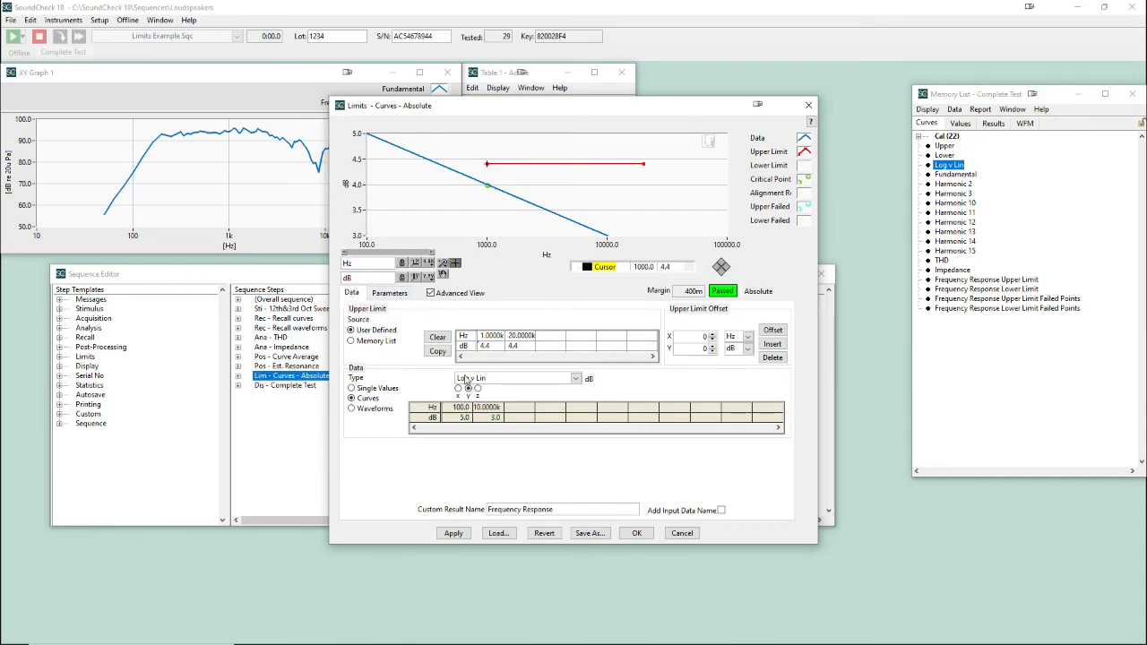
left_click(387, 294)
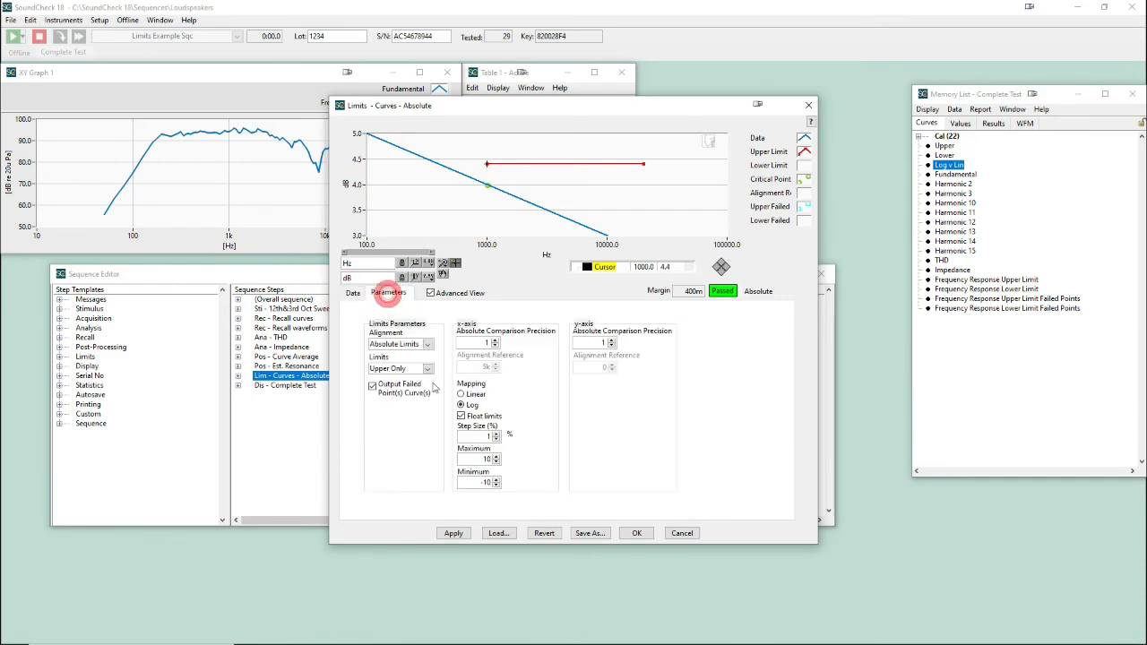
left_click(453, 533)
left_click(354, 293)
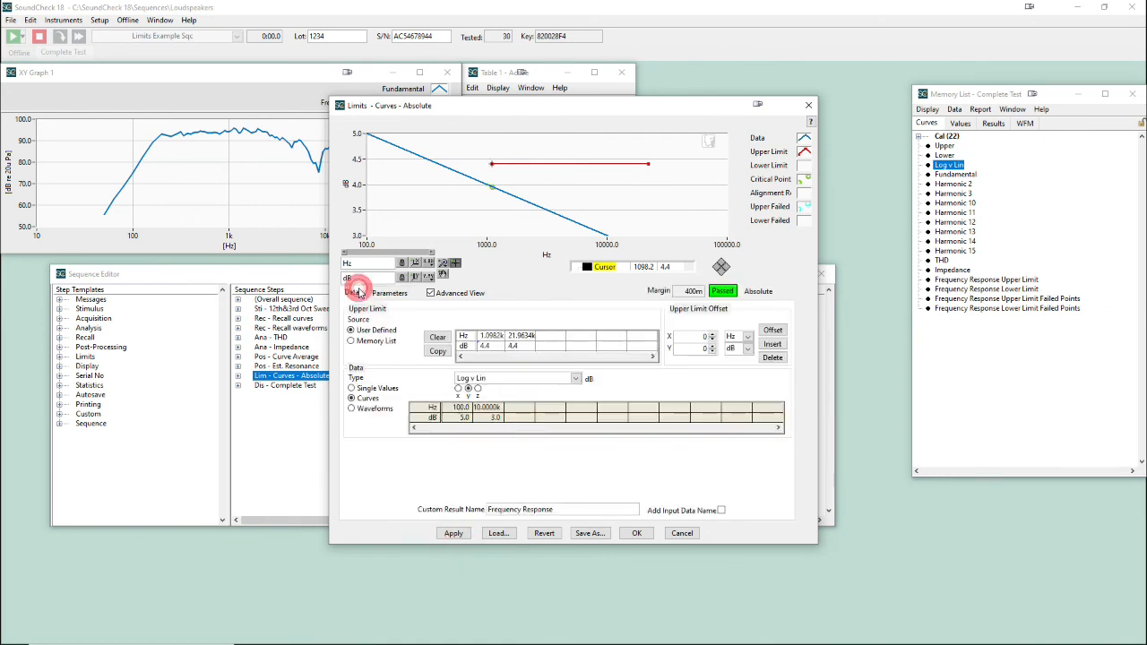